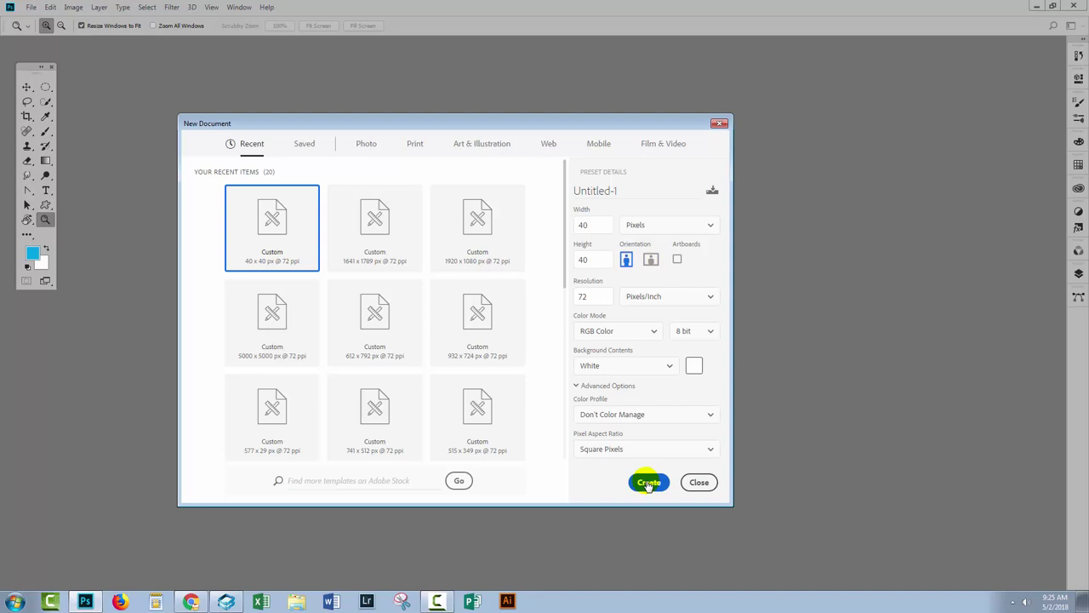
- Create the 40 × 40 px document, zoom in, and marquee its left 20 × 40 px half
click(647, 482)
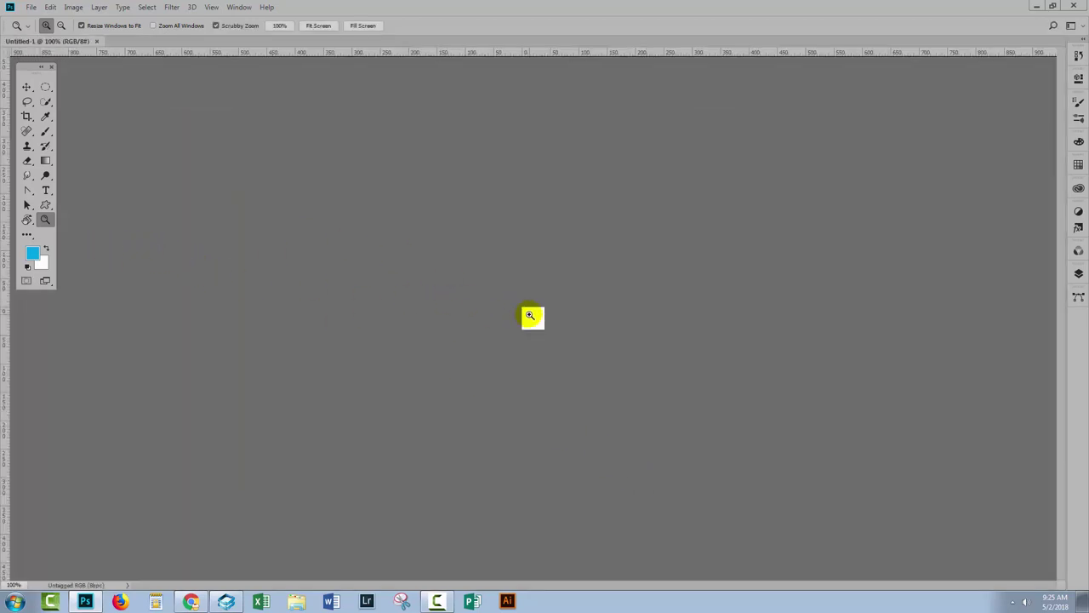
drag(530, 314, 530, 315)
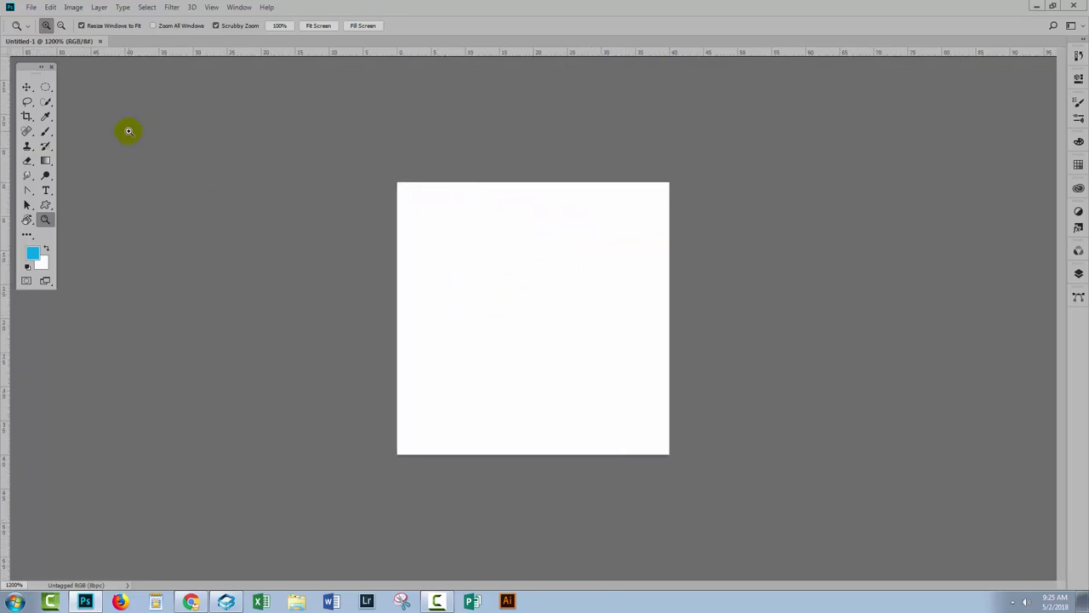
click(45, 87)
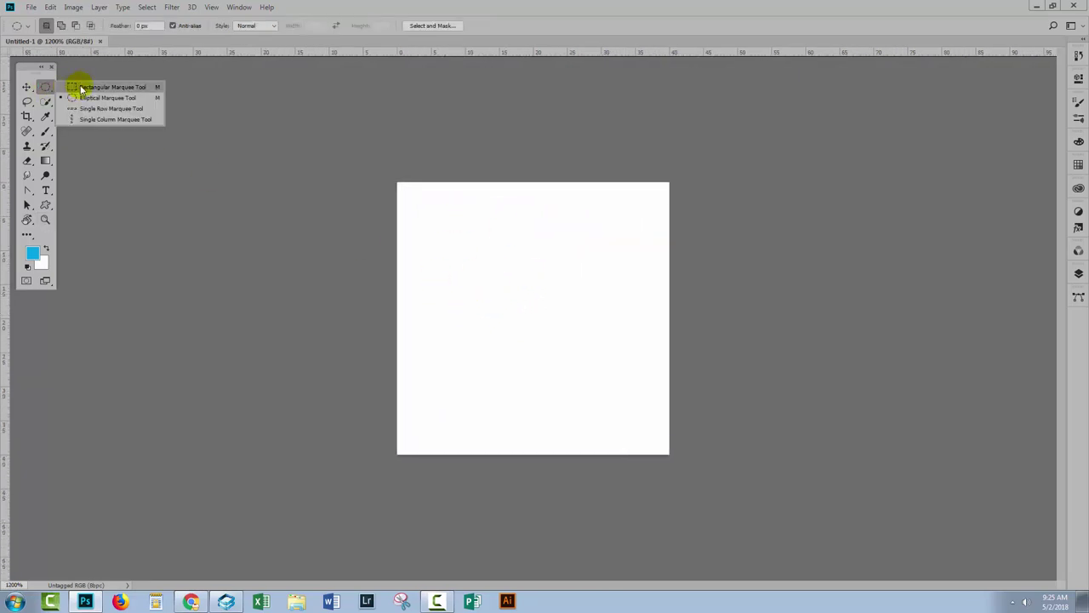
click(102, 87)
drag(347, 152, 531, 501)
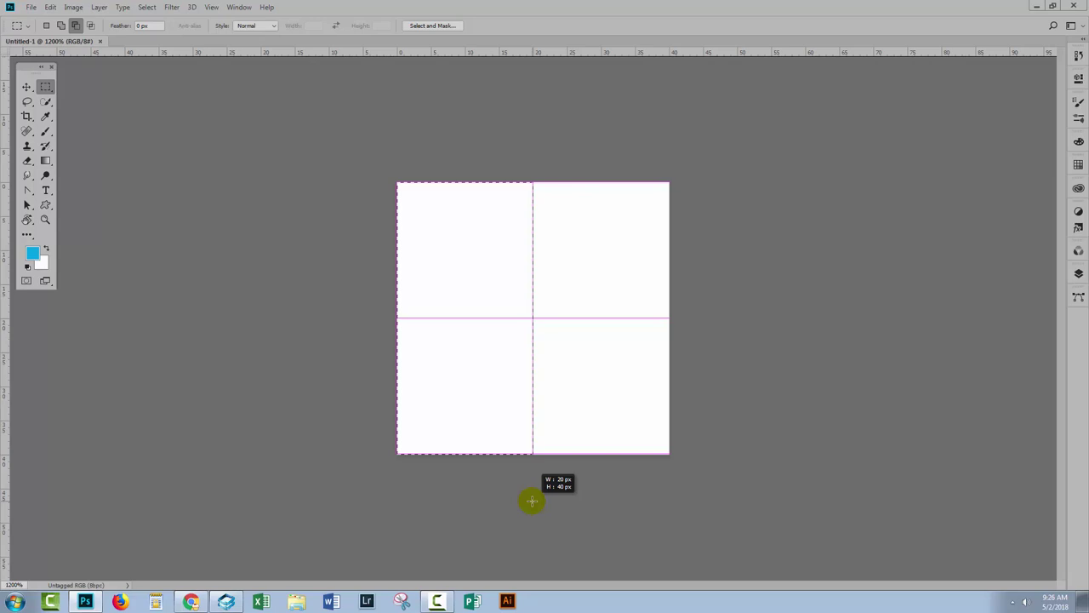
drag(531, 501, 532, 502)
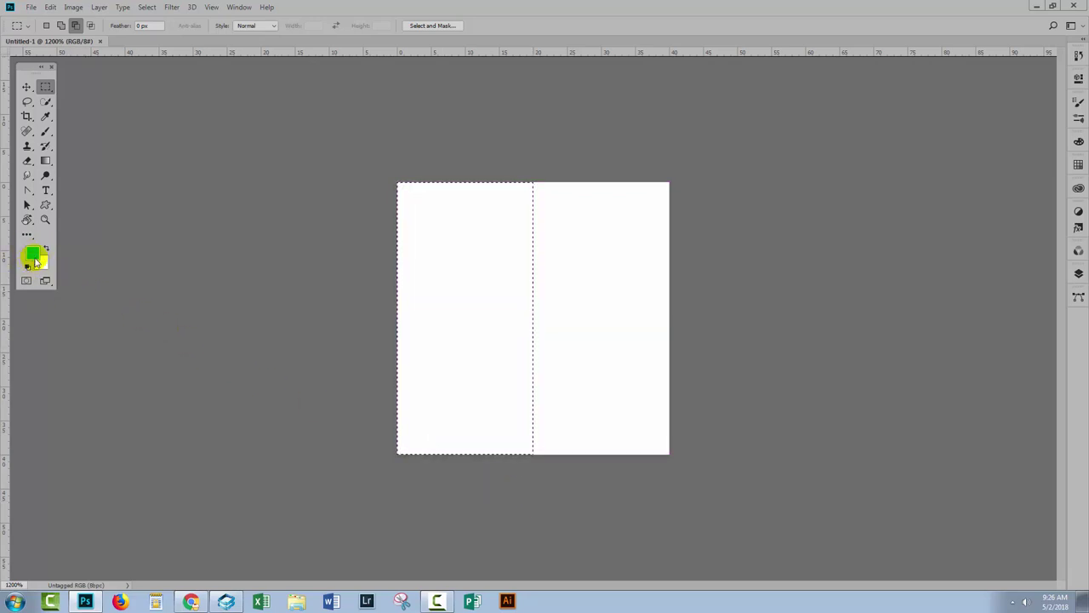
- Reset colours to black and white, fill the left-half selection black with Alt+Backspace, and deselect
click(46, 248)
click(47, 248)
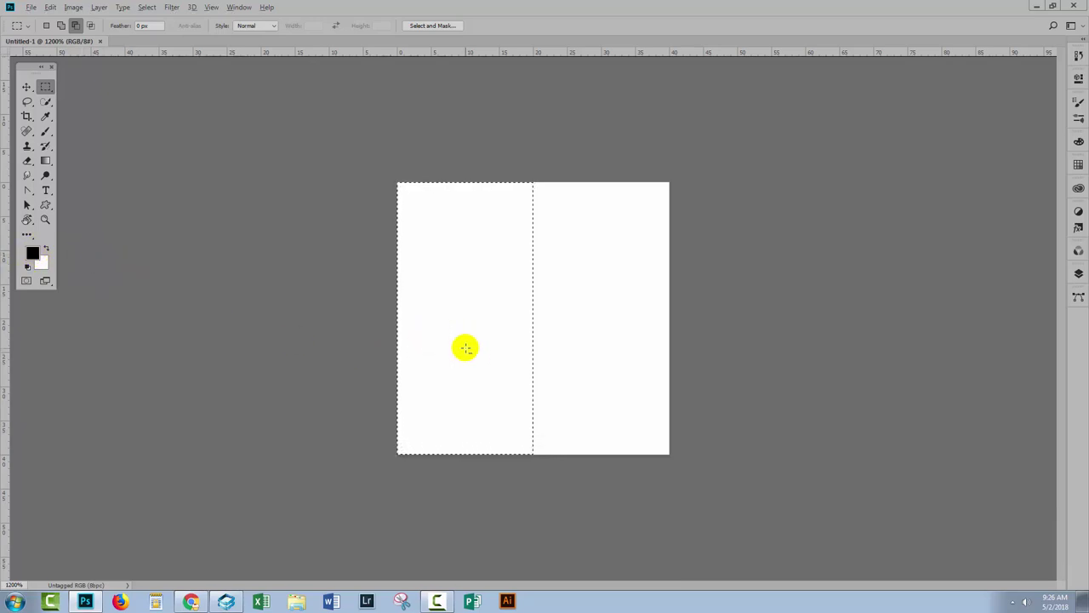
key(alt+BackSpace)
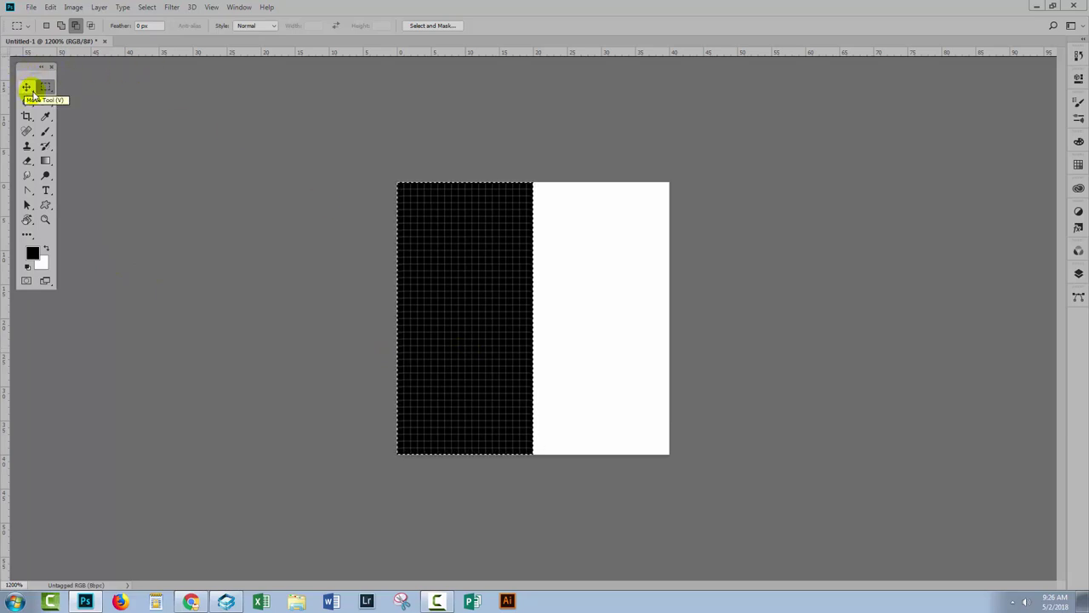
click(180, 162)
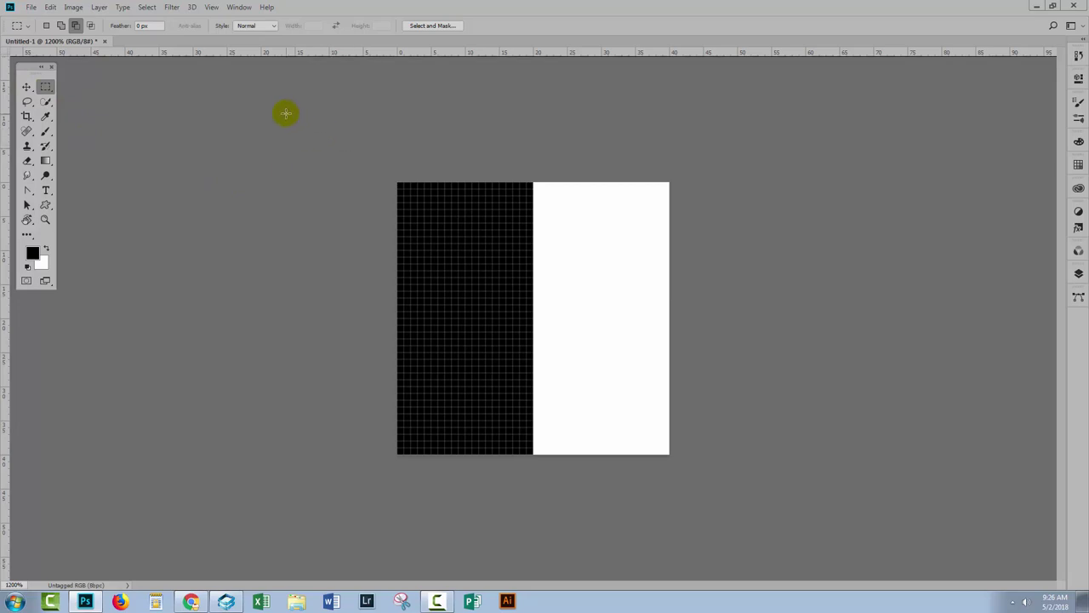
click(146, 8)
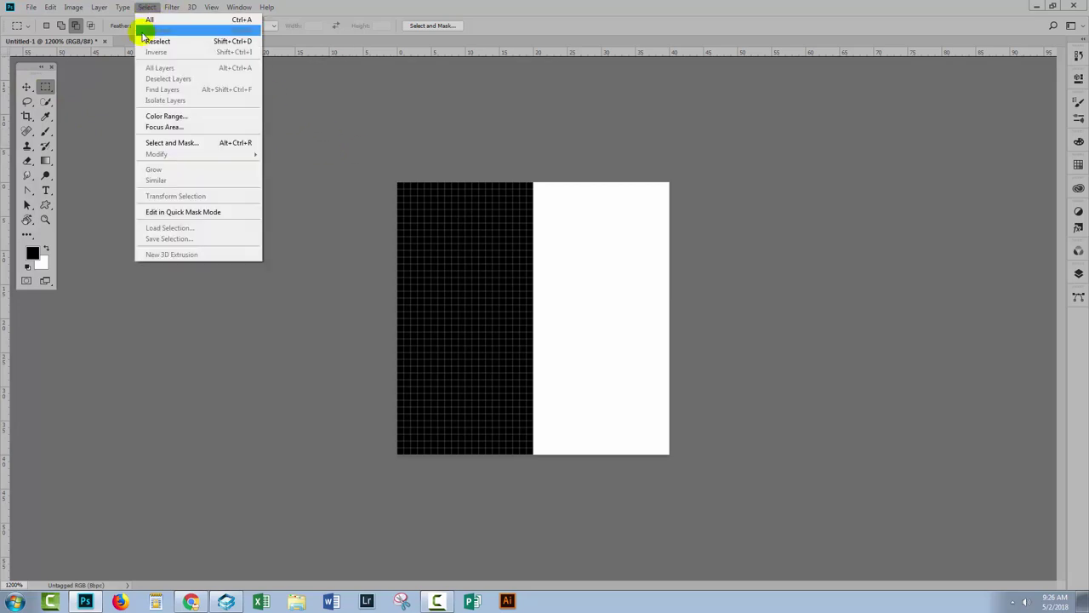
- Select the whole canvas and define it as a pattern named 'Stripe'
click(493, 29)
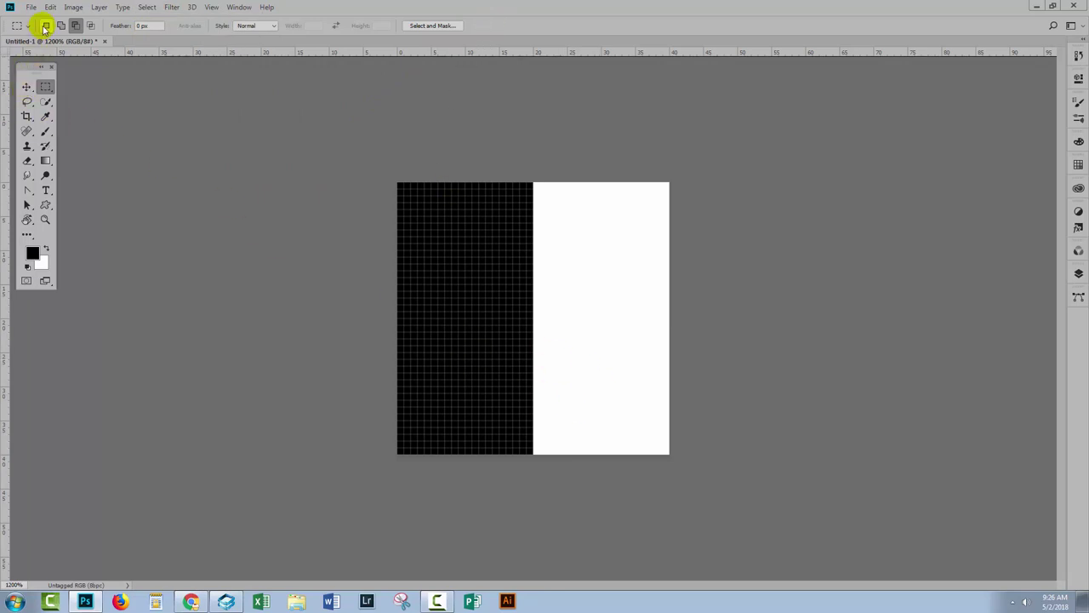
click(146, 8)
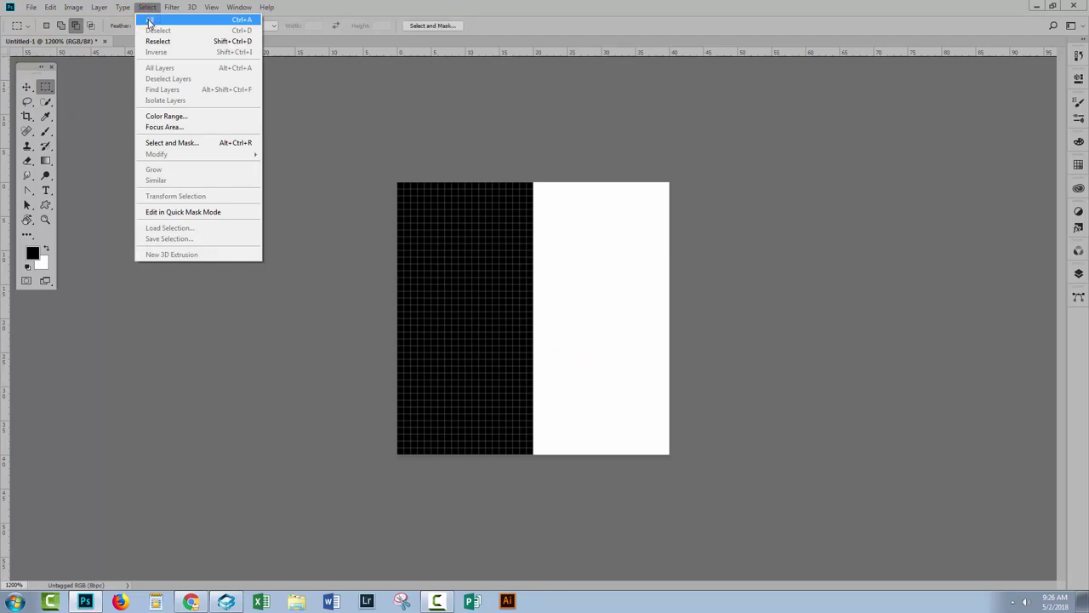
click(149, 21)
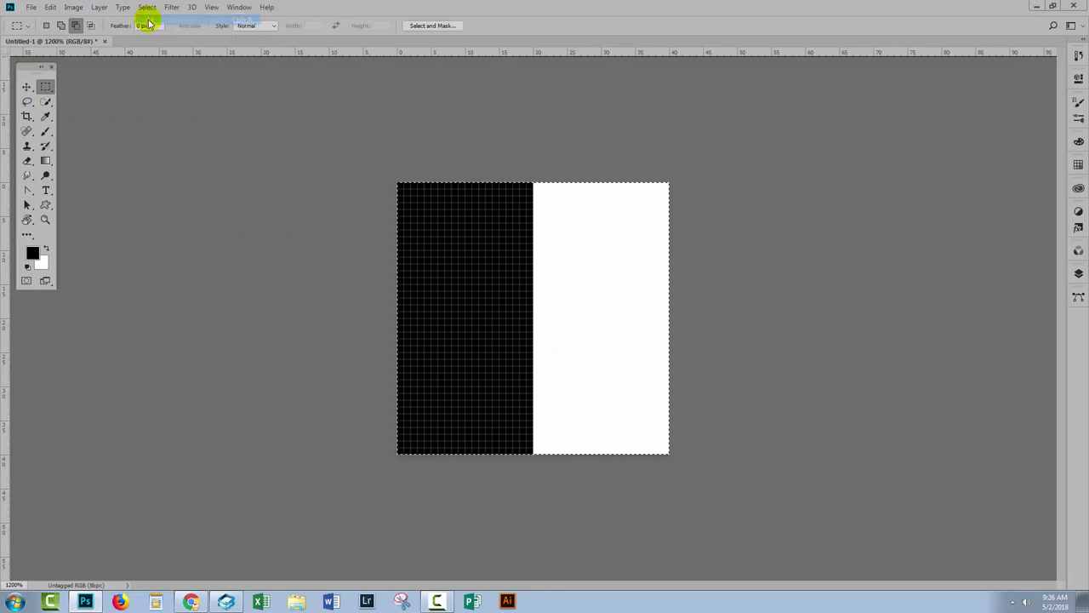
click(52, 8)
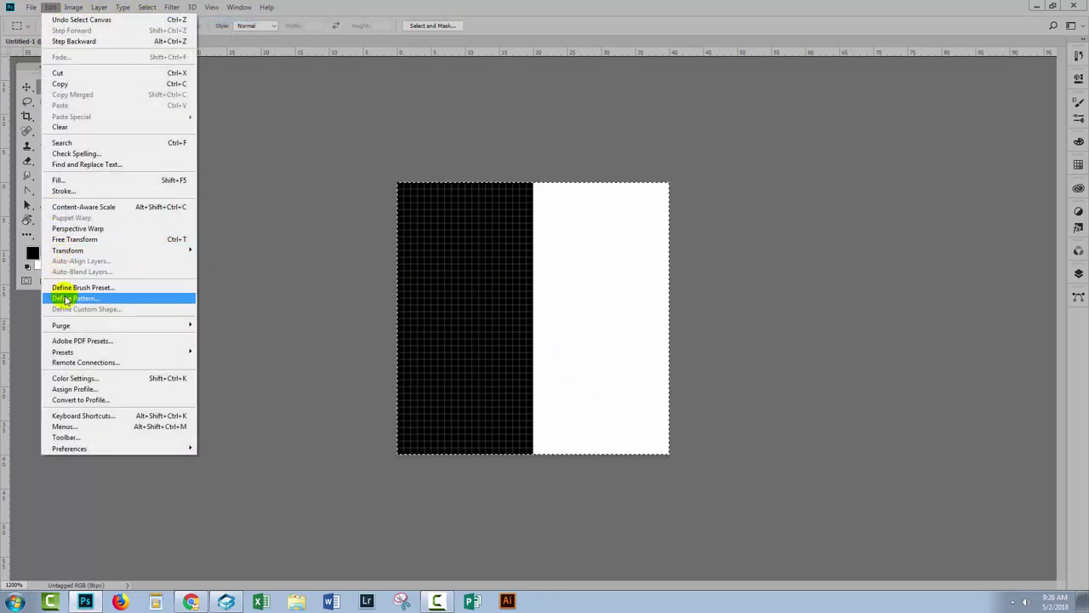
click(70, 298)
text(Stripe)
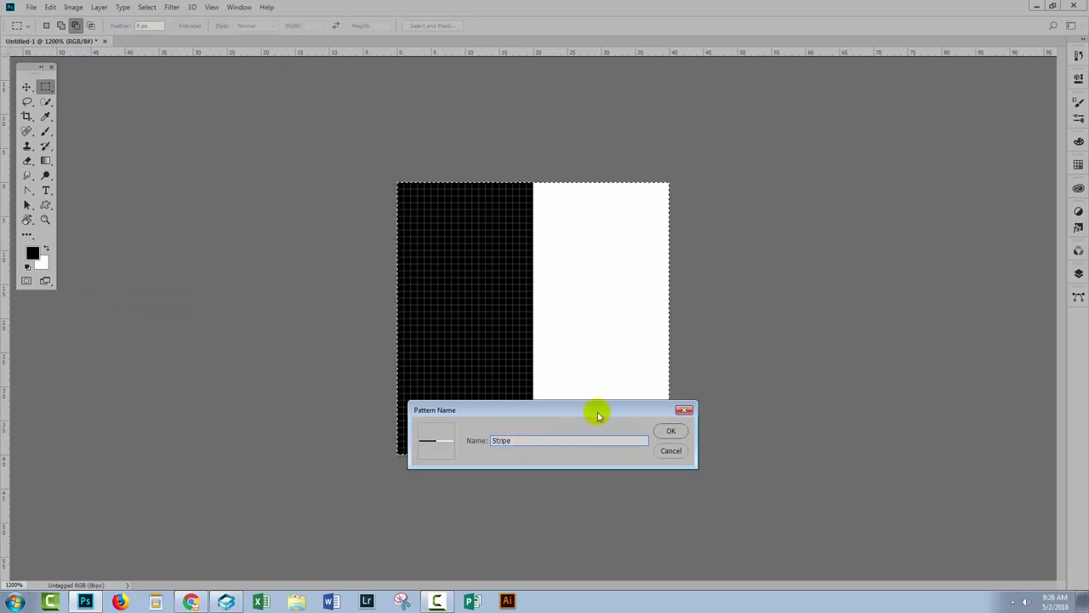
click(670, 429)
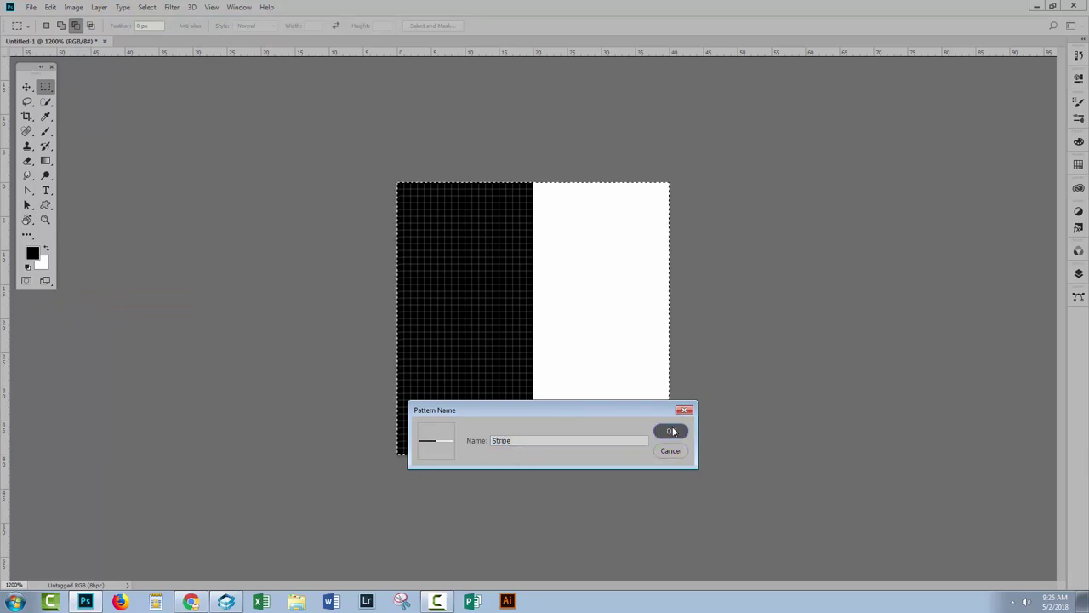
- Create a new blank 1920 × 1080 px document from the recent preset
click(26, 86)
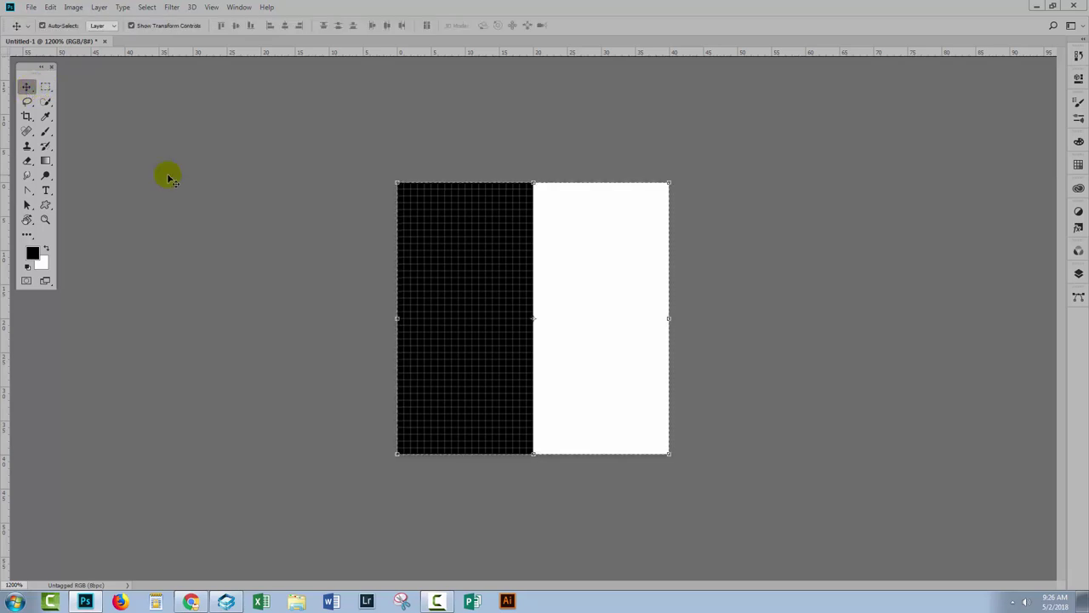
click(31, 10)
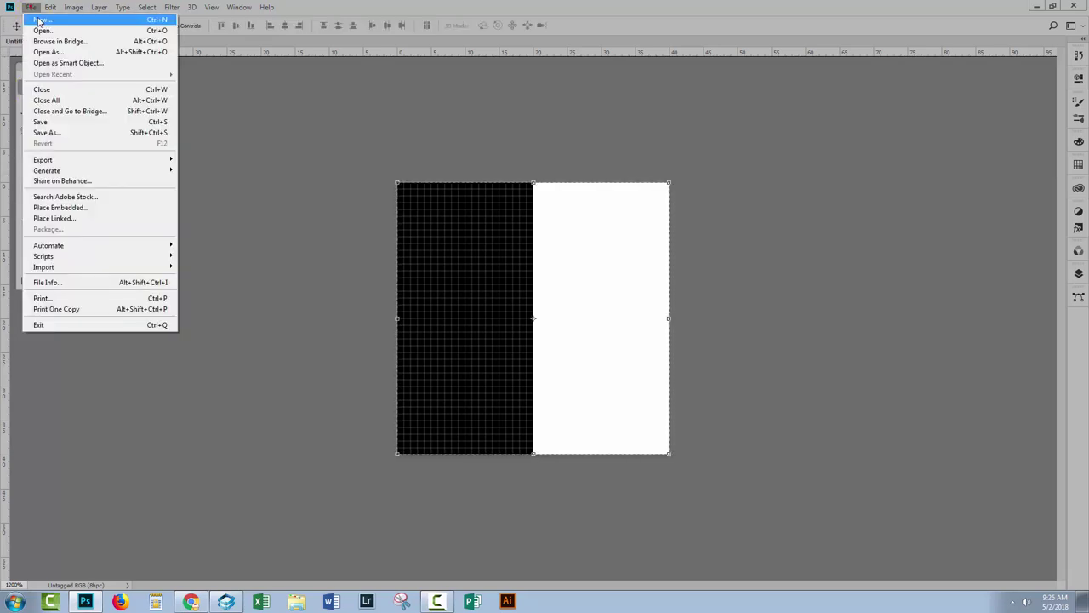
click(41, 20)
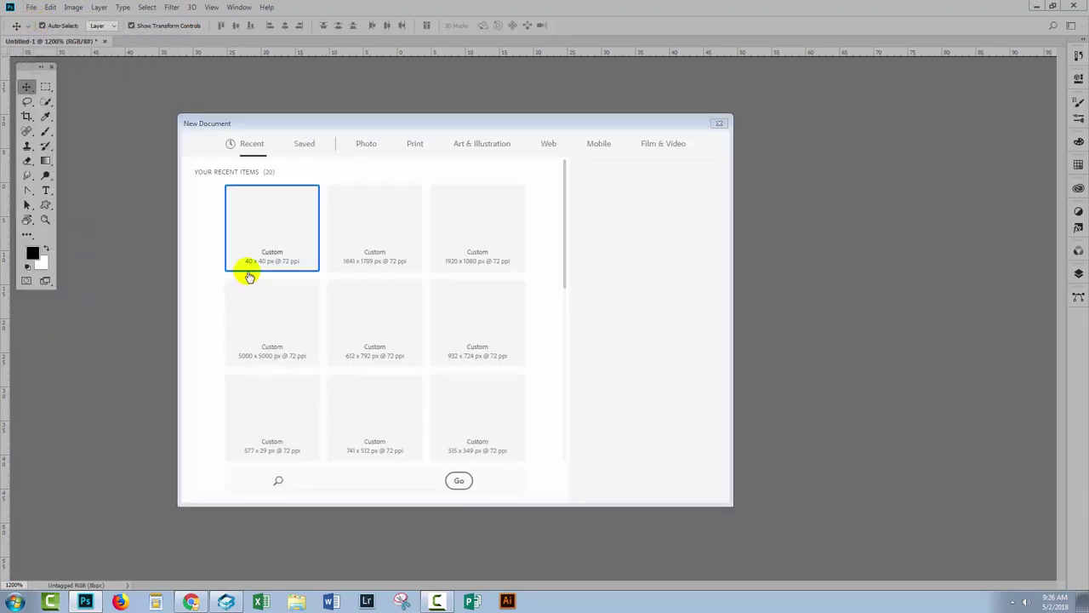
click(451, 225)
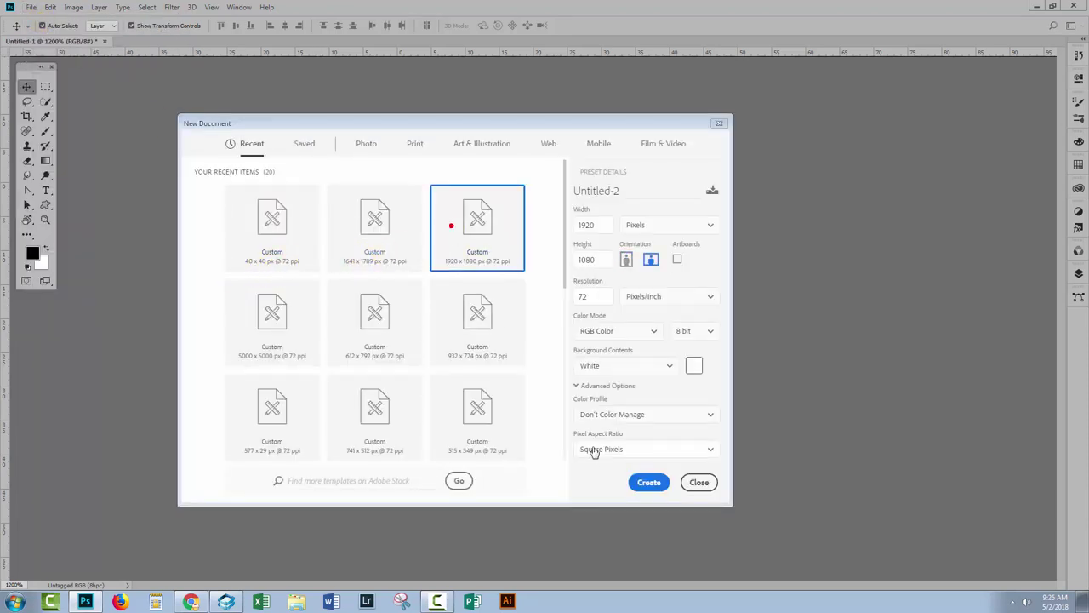
click(643, 484)
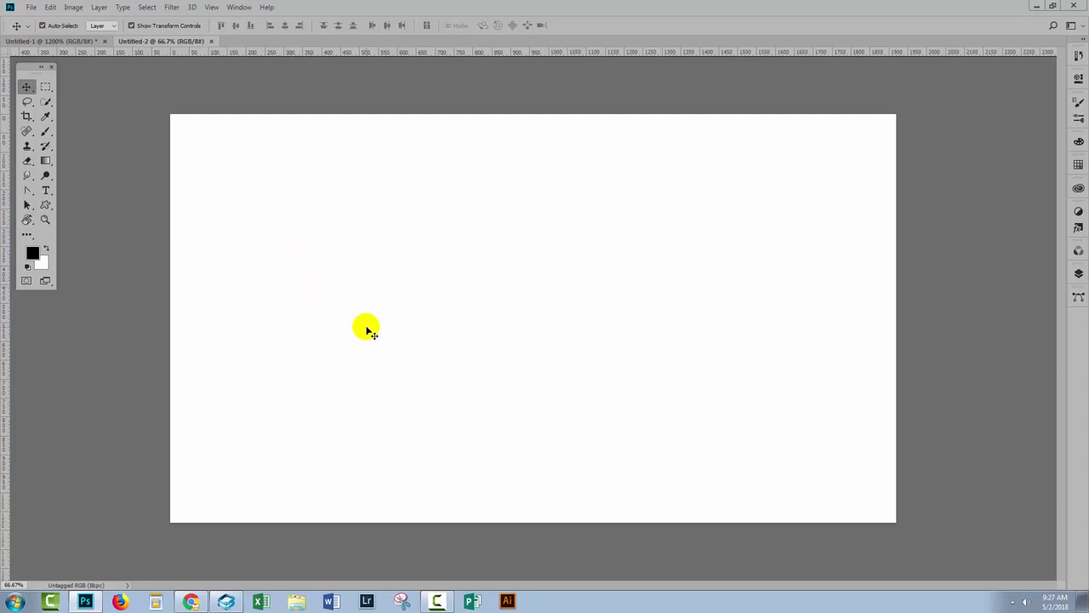
- Add a Pattern Fill layer using the Stripe pattern at 75% scale
click(100, 7)
mouse_move(117, 142)
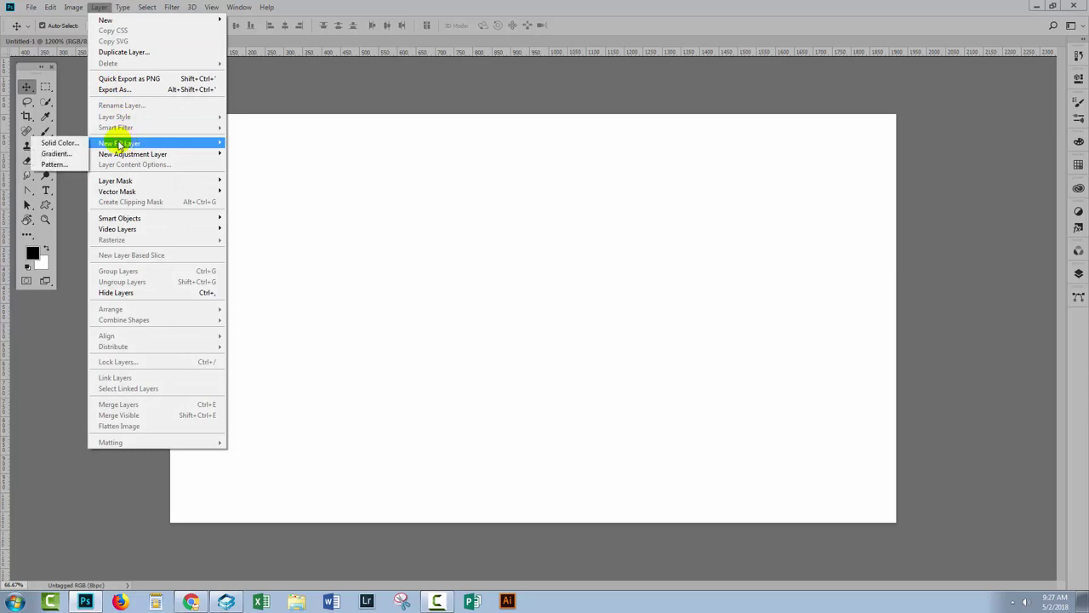
click(55, 166)
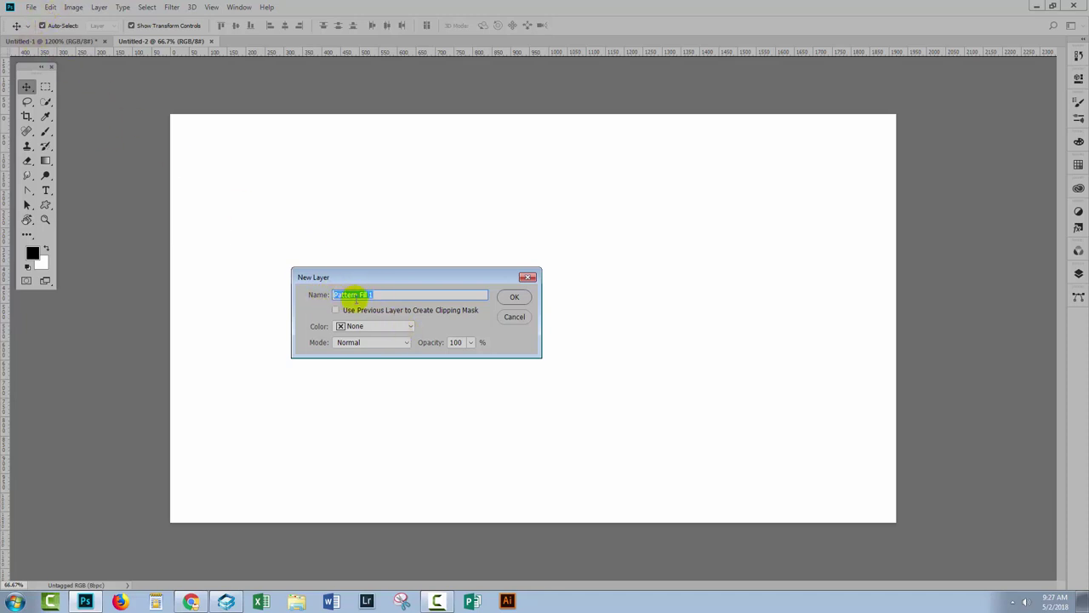
click(515, 298)
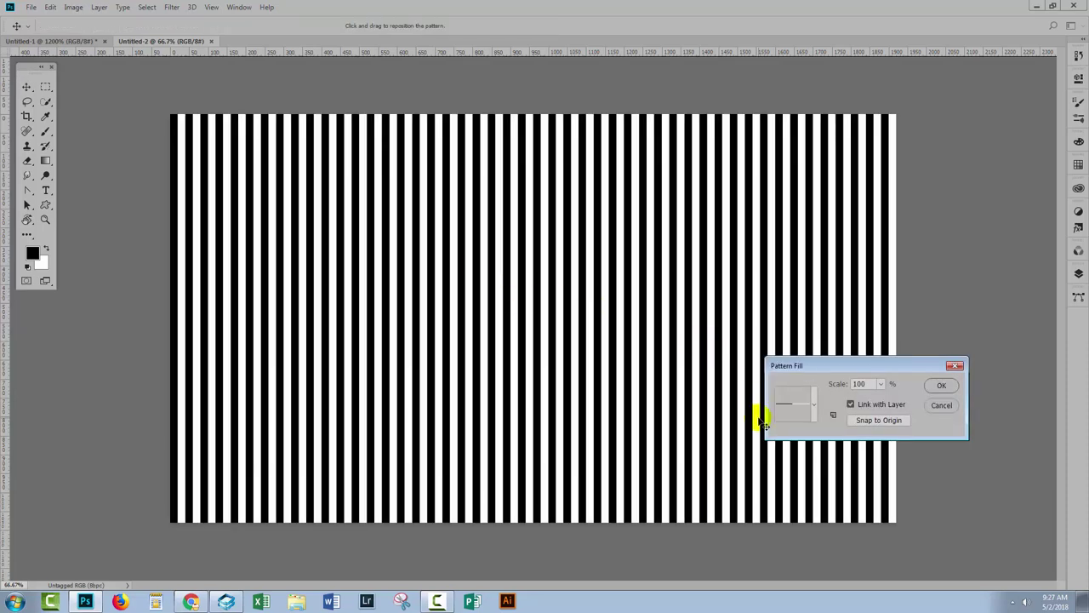
click(882, 387)
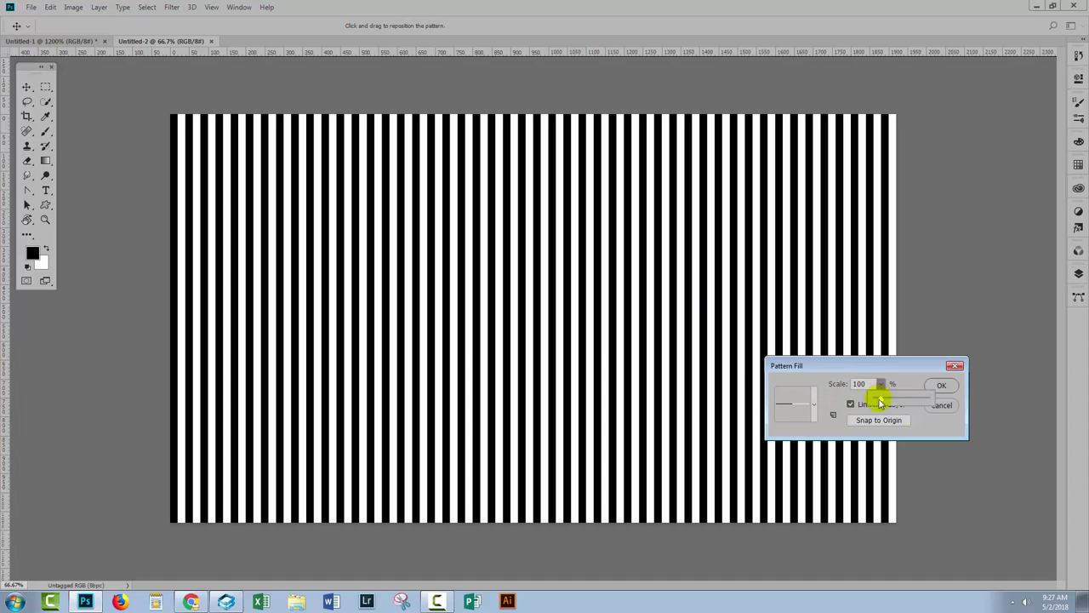
drag(881, 402, 859, 383)
text(75)
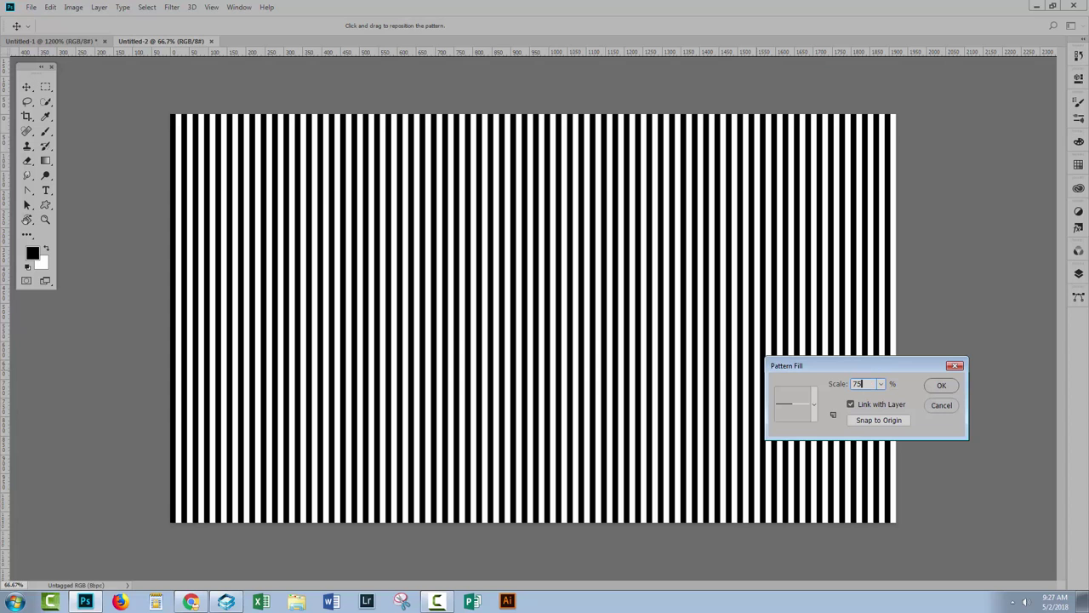
click(942, 386)
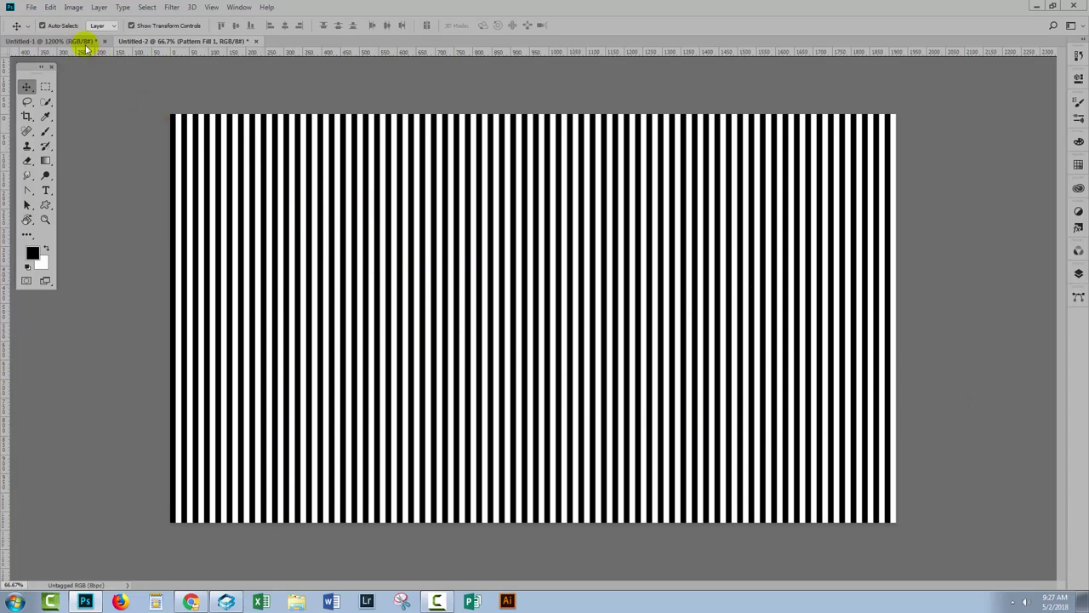
- Create a new 40 × 40 px document from the preset
click(30, 7)
click(40, 21)
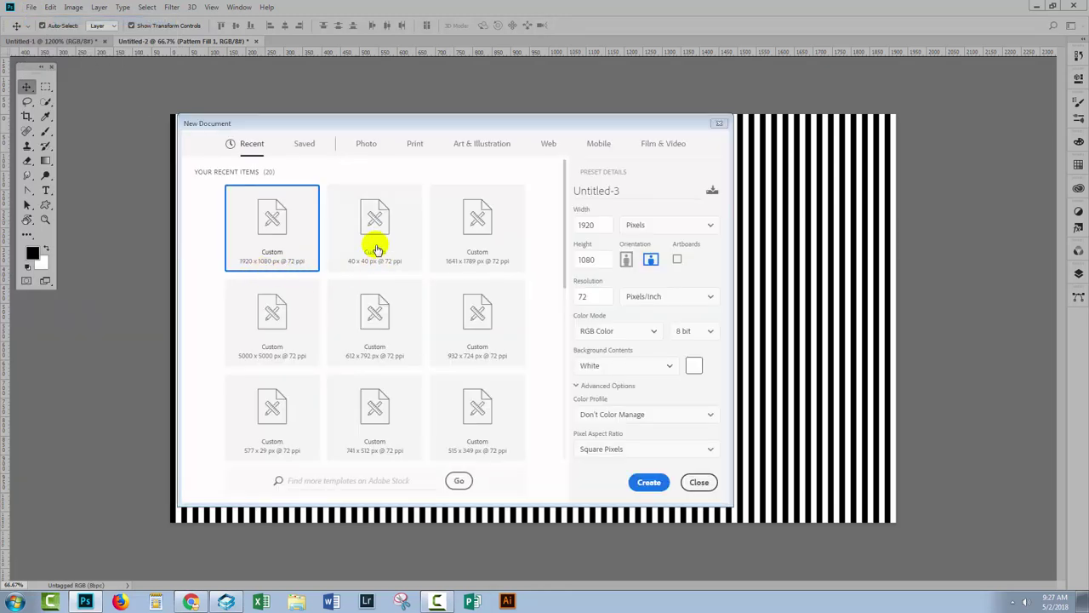
click(368, 240)
click(648, 481)
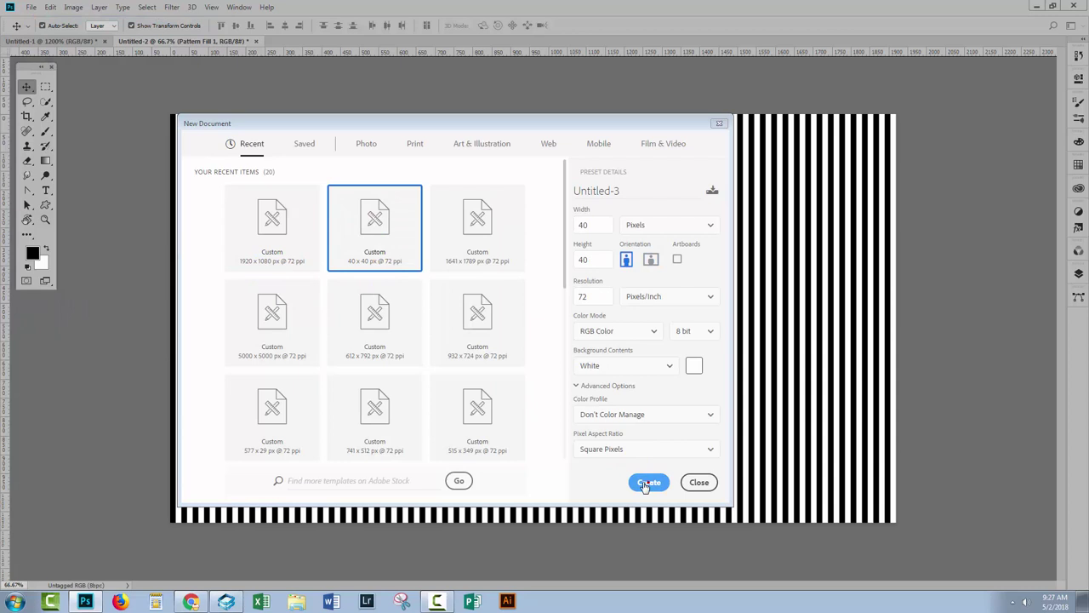
- Zoom to 800%, marquee a thin strip down the left edge, then select the entire canvas
key(z)
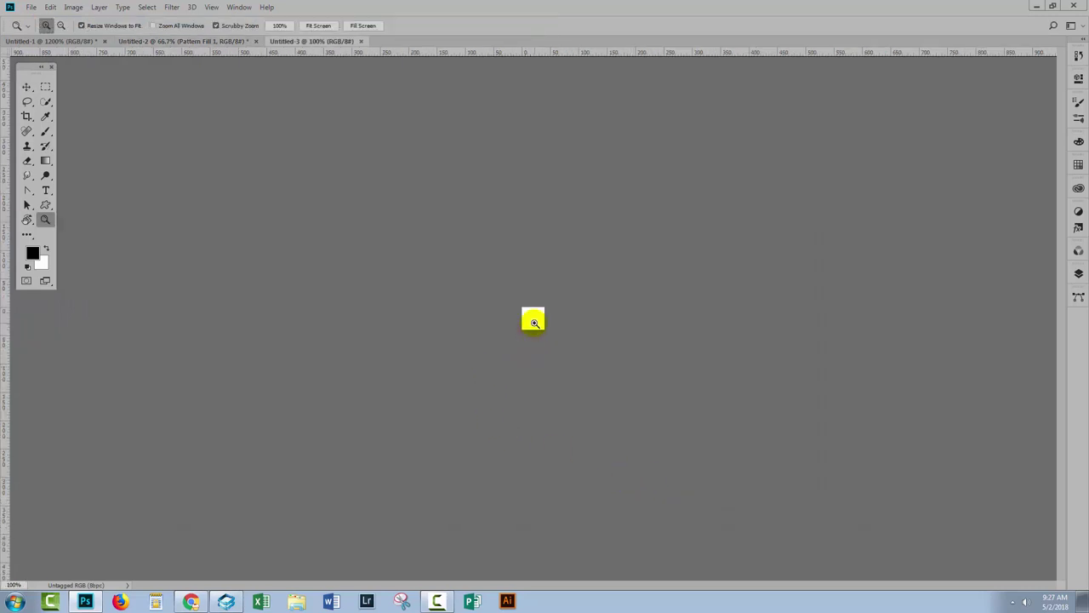
click(533, 318)
drag(534, 323, 534, 325)
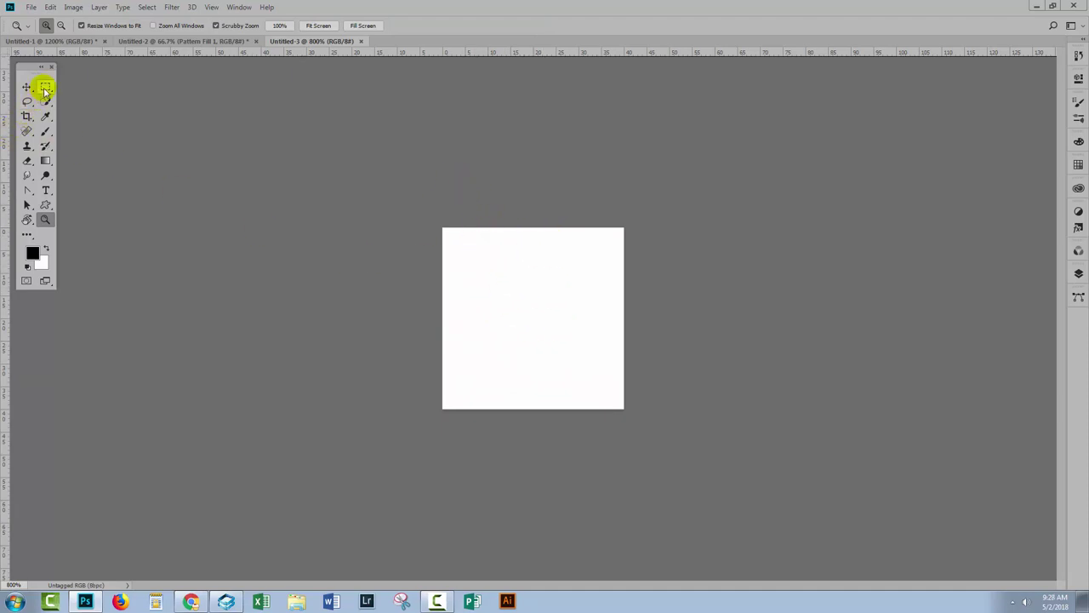
drag(44, 87, 71, 88)
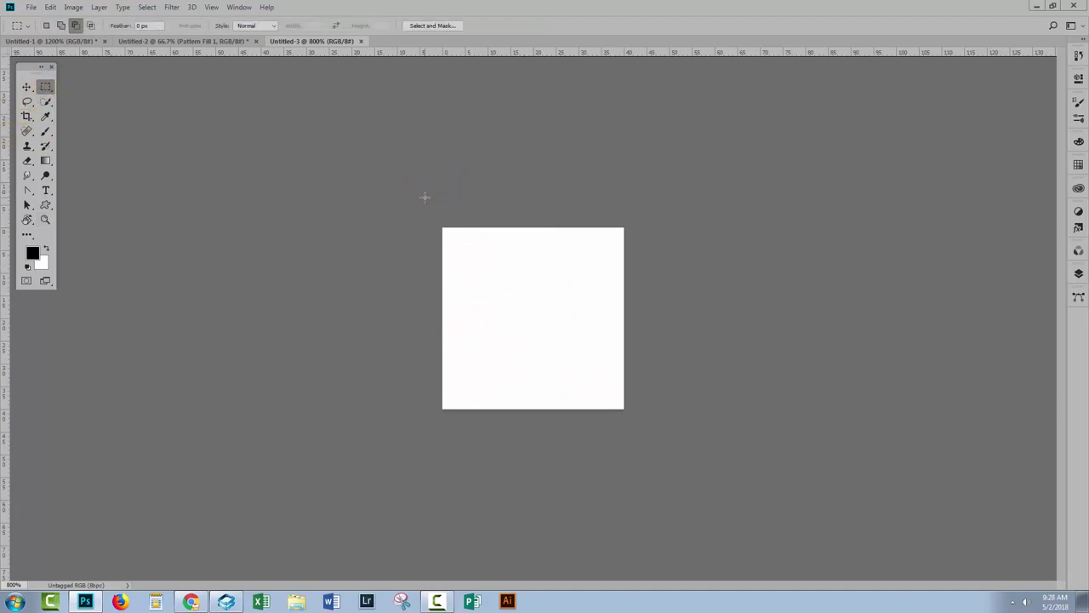
drag(460, 370, 455, 416)
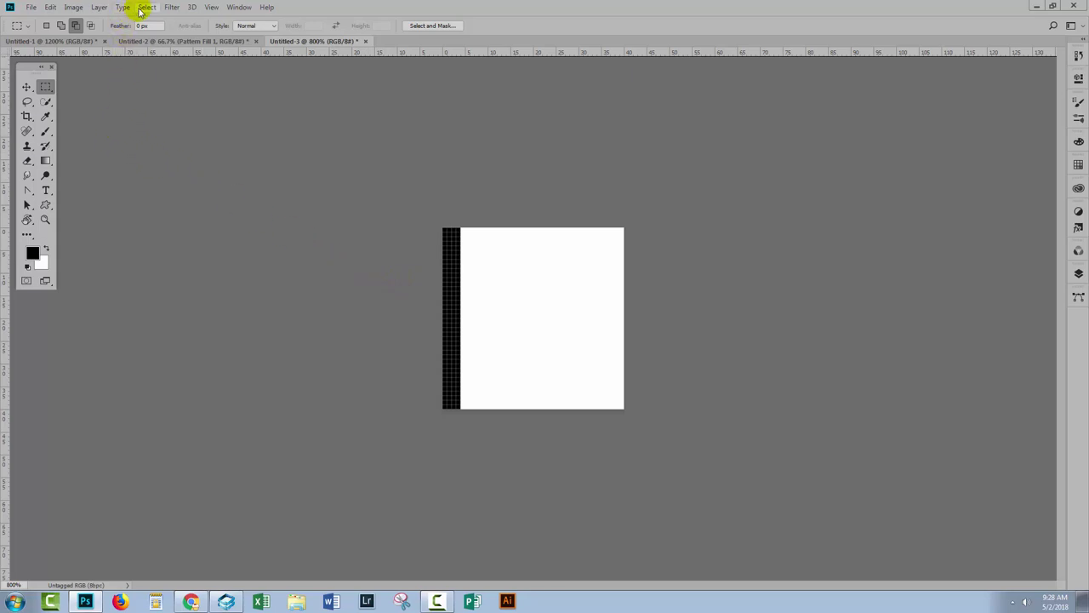
click(147, 8)
click(153, 20)
- Define the 40 × 40 canvas as a new pattern named 'stripe'
click(49, 7)
click(106, 299)
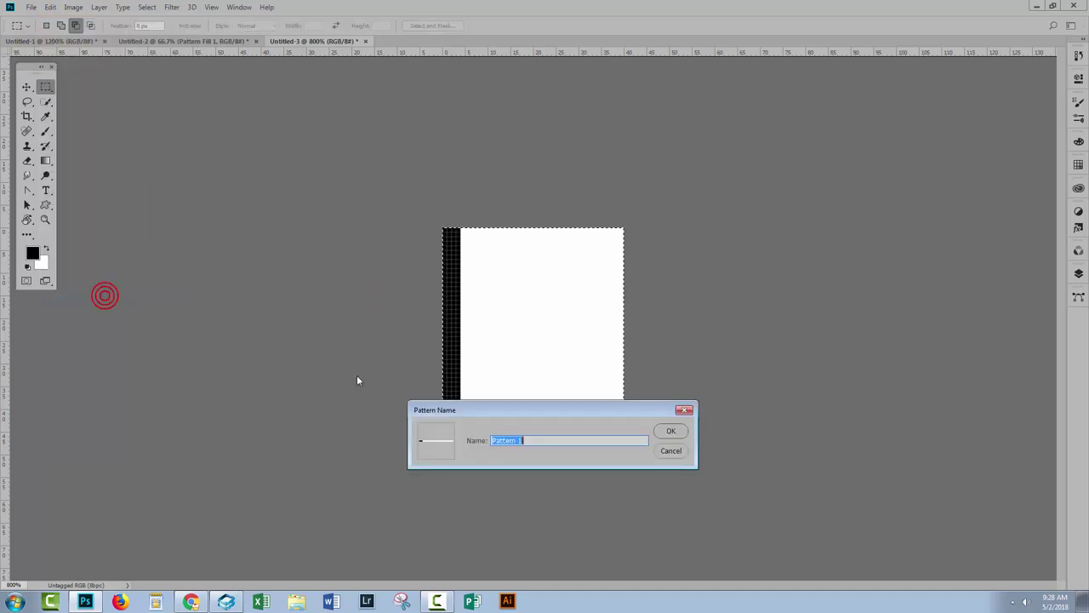
text(st)
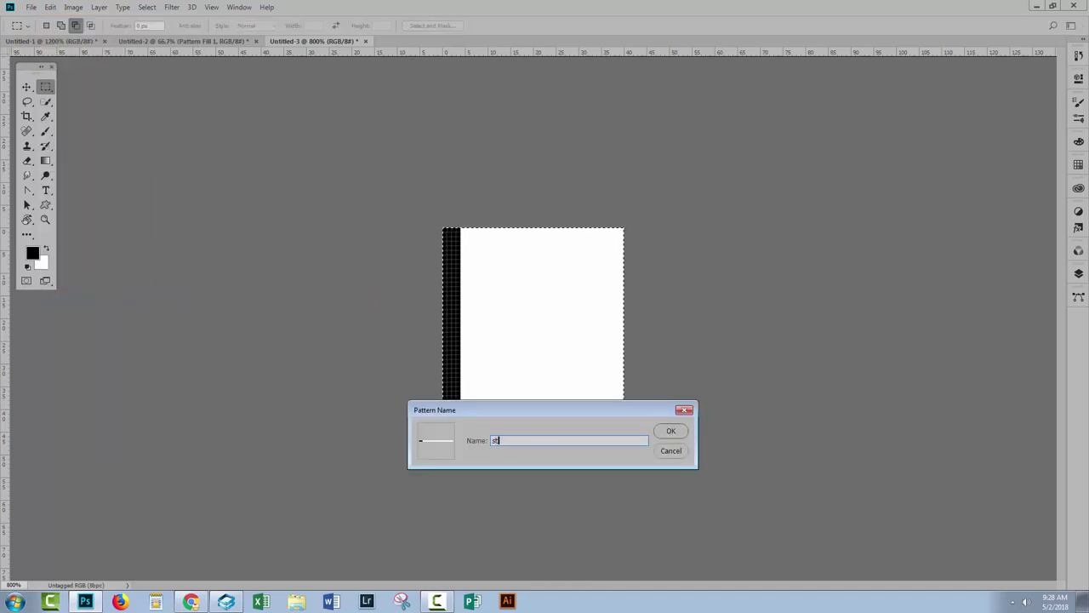
text(ripe2)
key(Return)
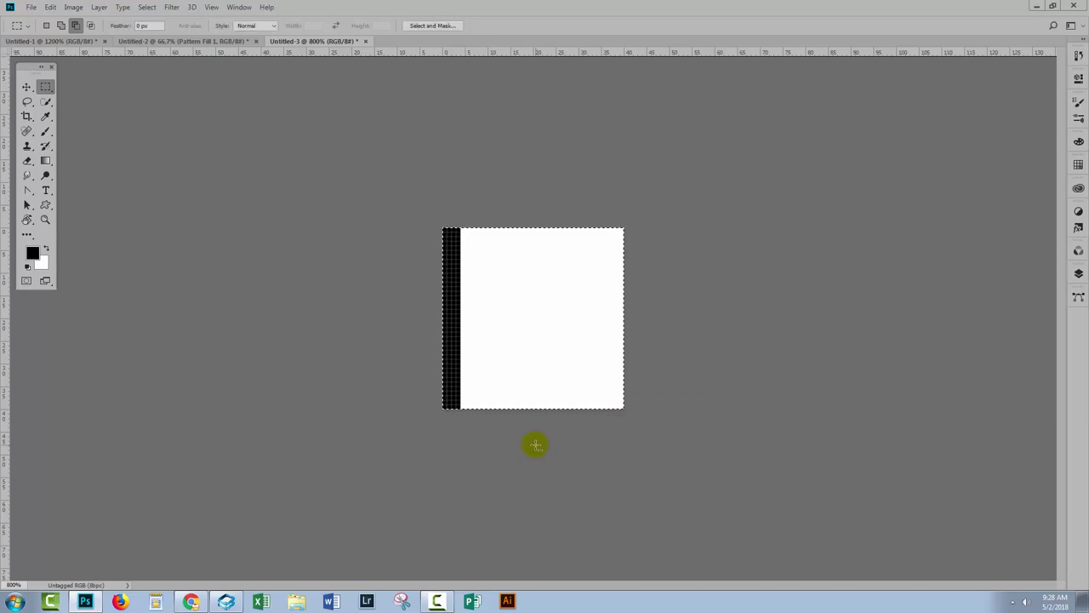
- Return to Untitled-2 and expand the Layers panel
click(151, 41)
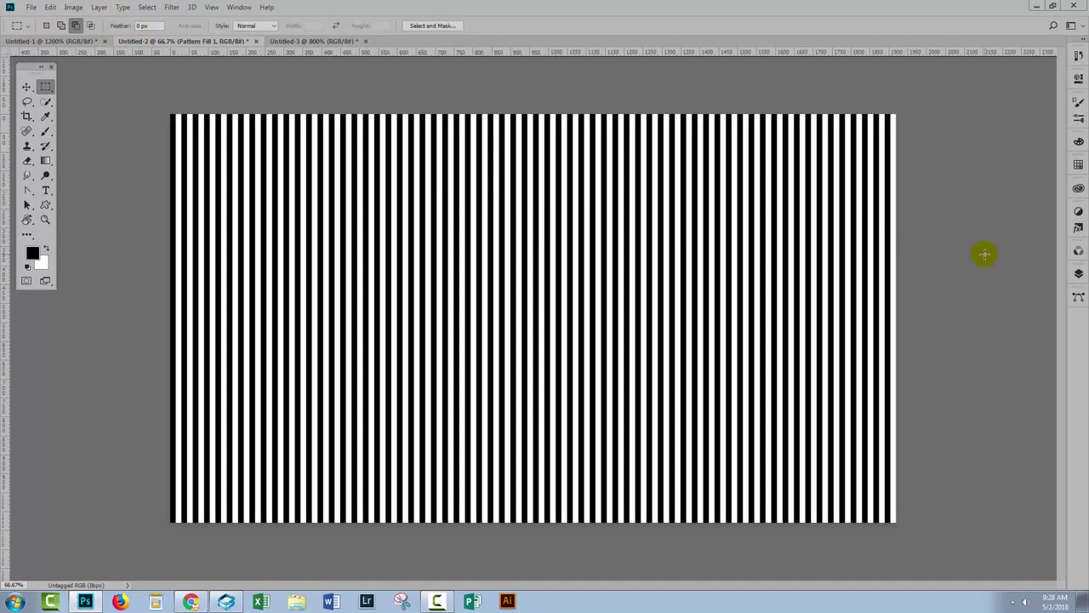
click(1078, 274)
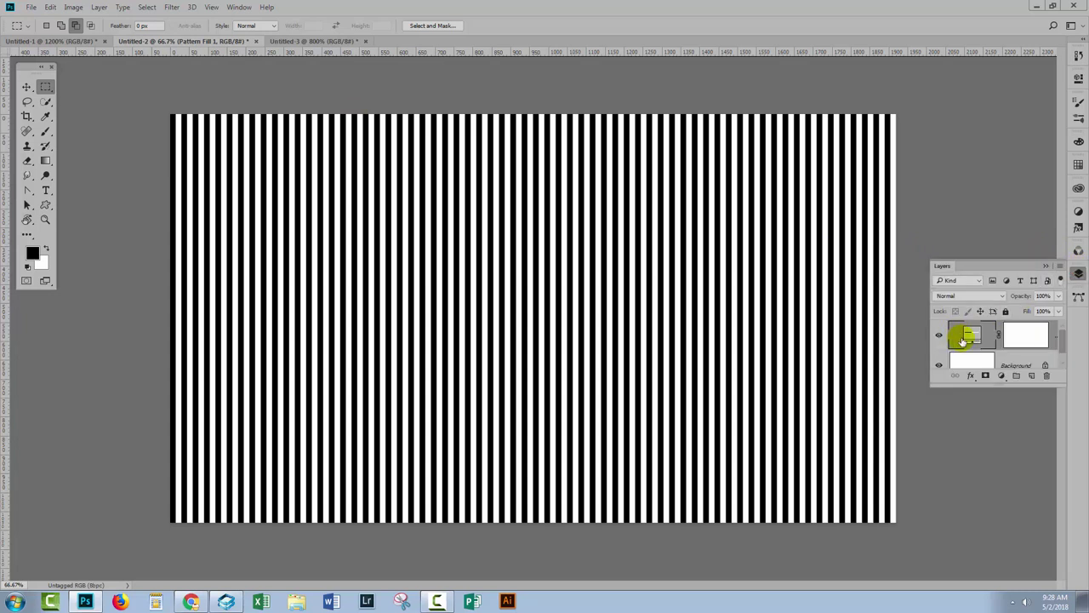
drag(961, 384, 961, 463)
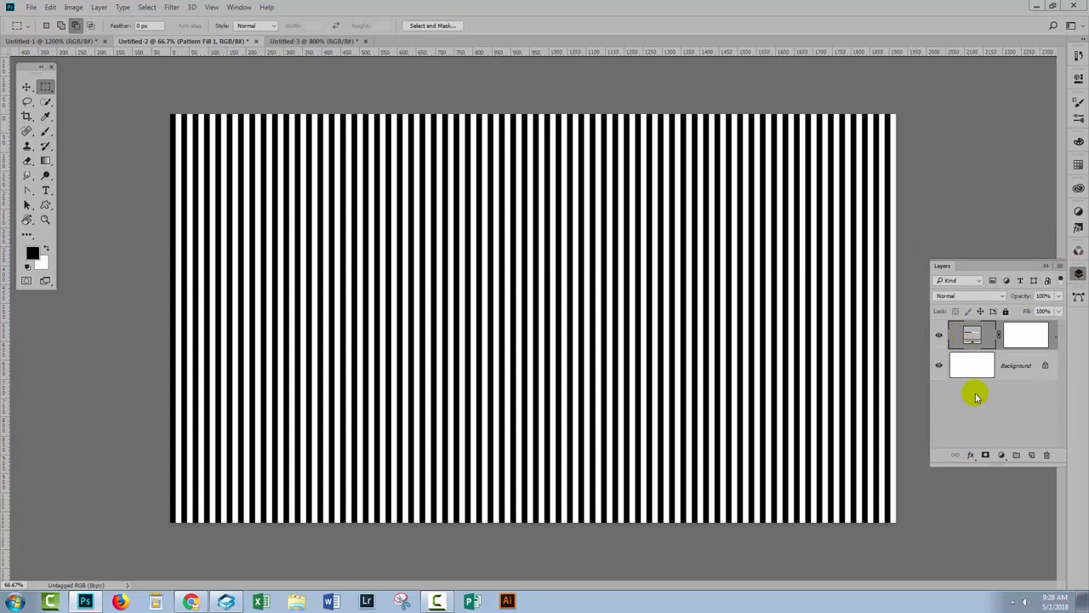
- Switch the Pattern Fill to the new stripe pattern at 100% scale, then compare with the Untitled-3 tile
double_click(974, 334)
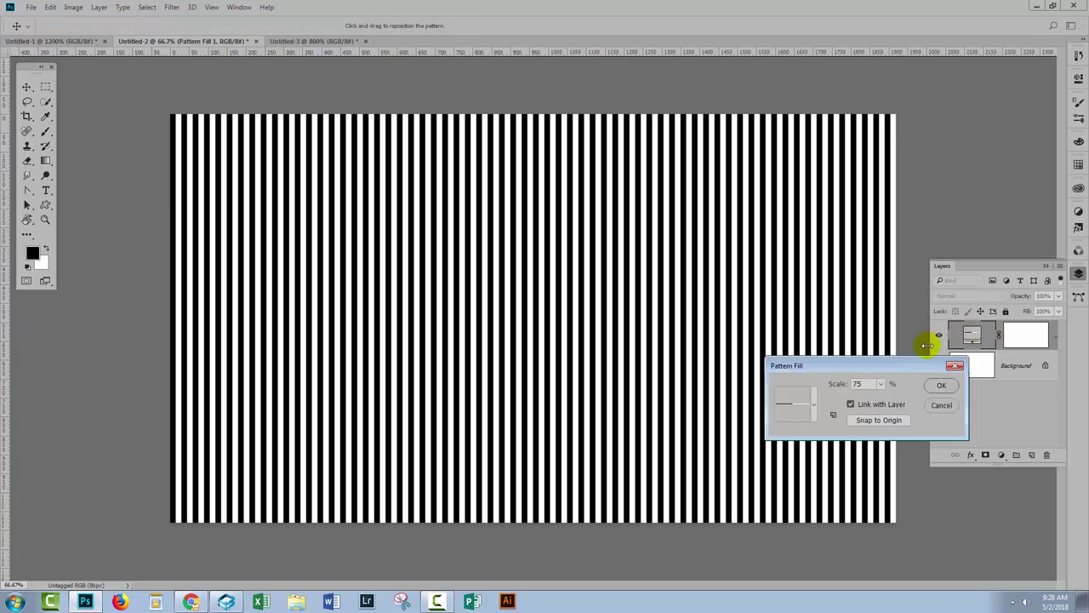
click(814, 409)
double_click(828, 208)
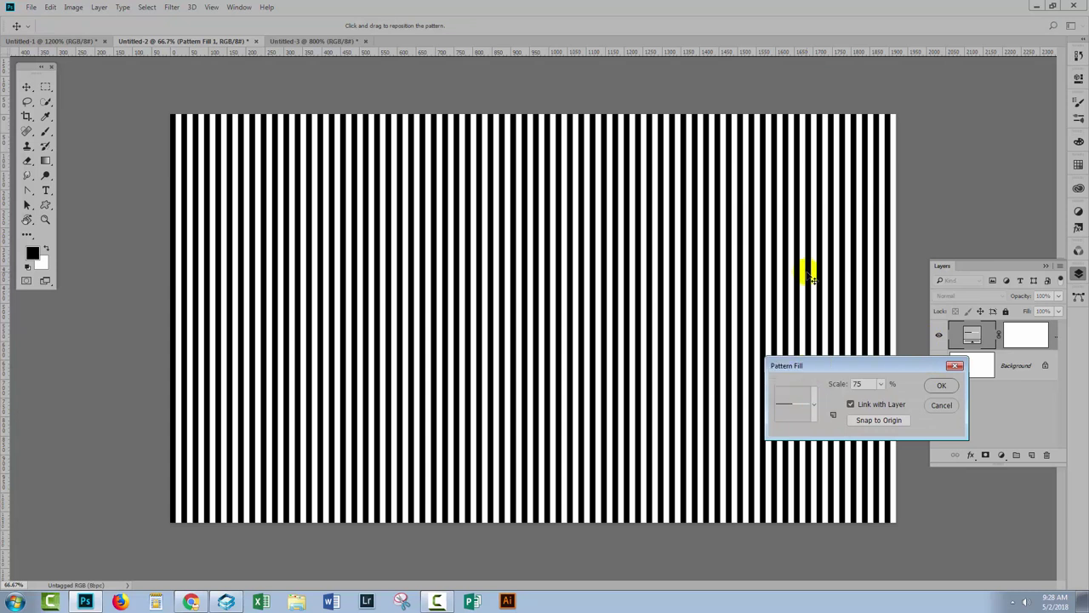
click(813, 406)
click(742, 226)
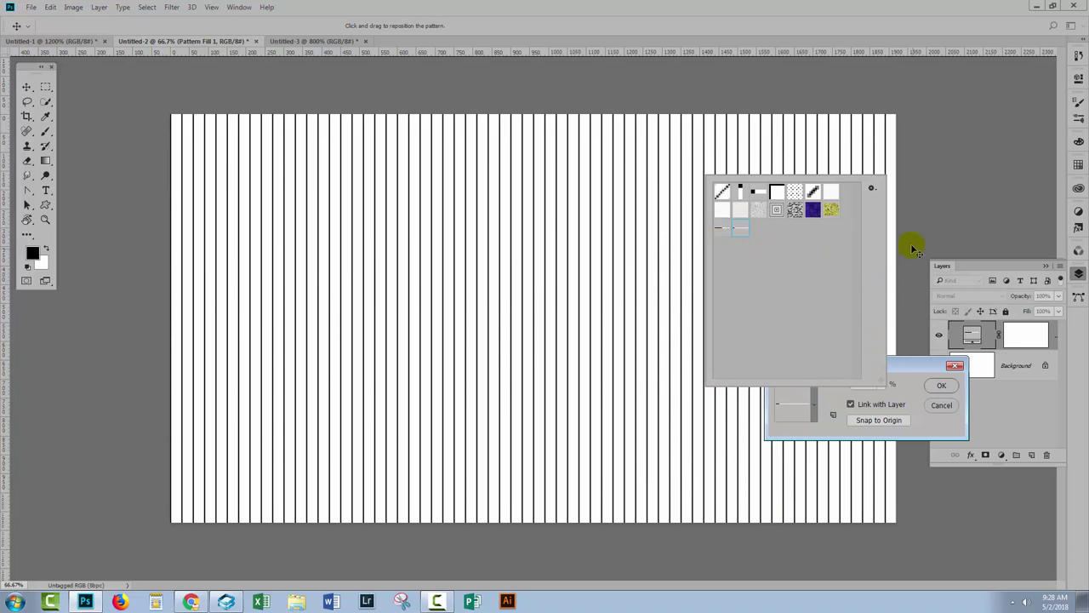
click(914, 364)
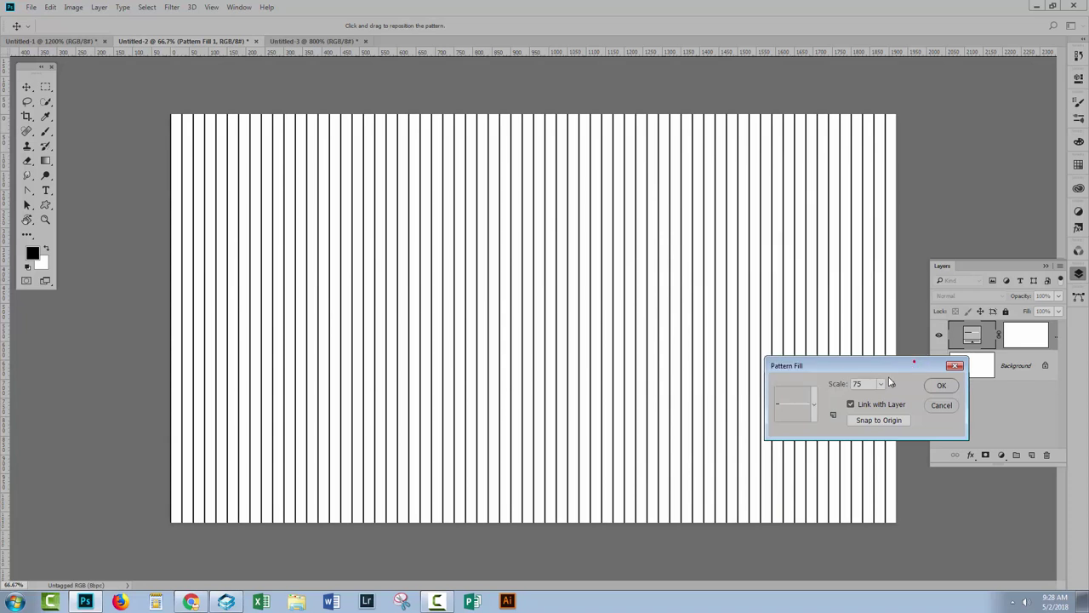
click(845, 388)
text(100)
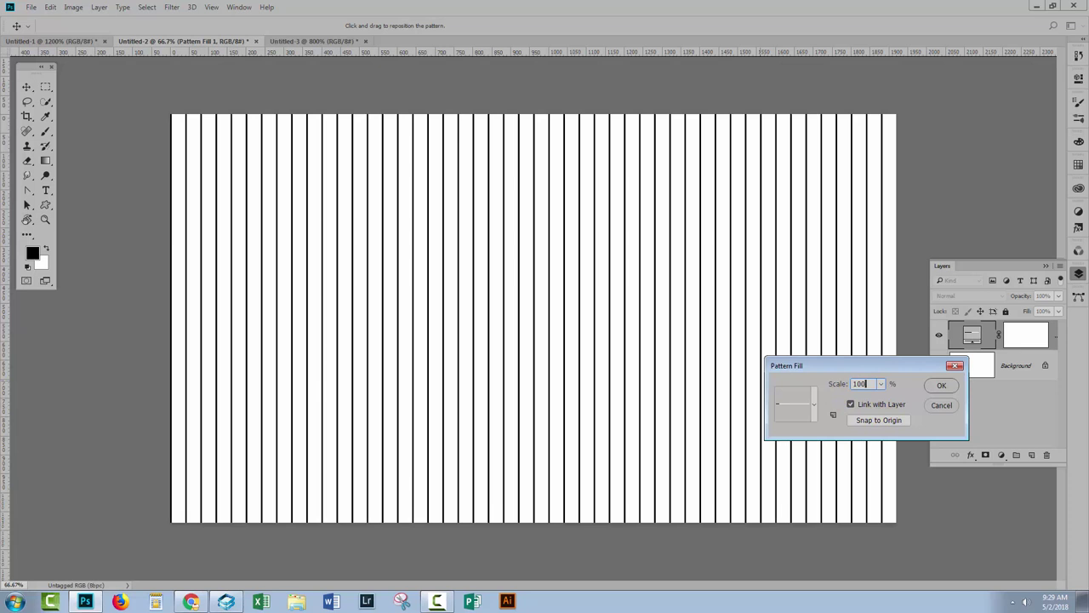
click(942, 386)
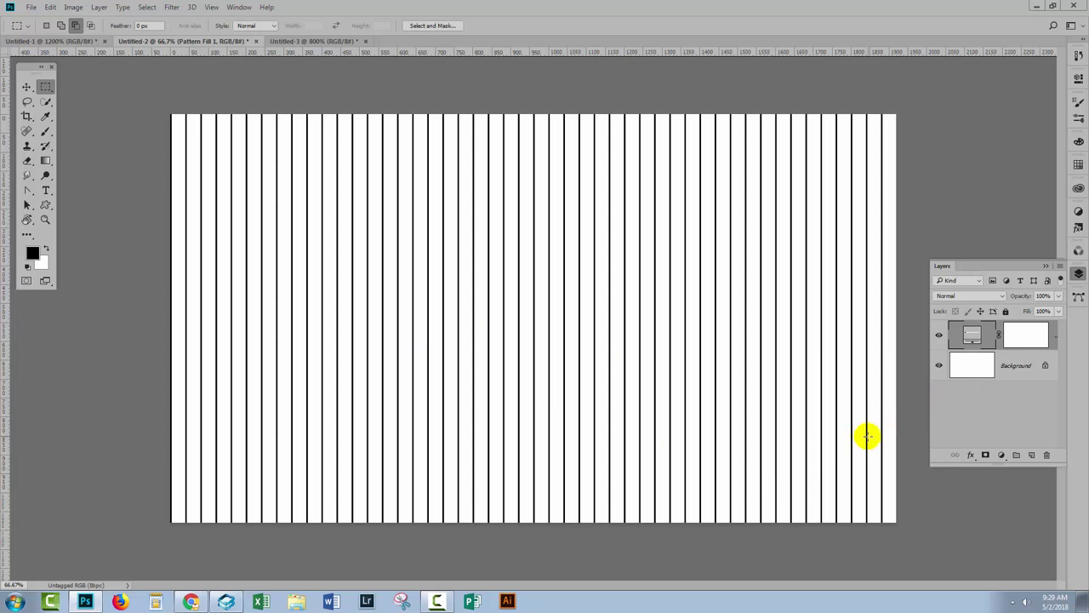
click(300, 39)
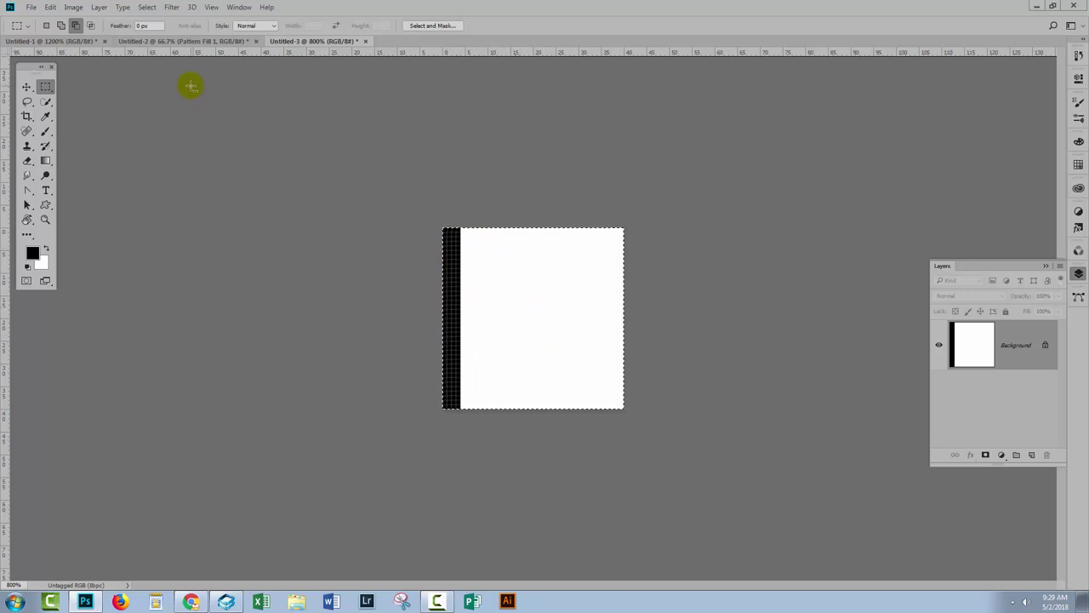
click(169, 43)
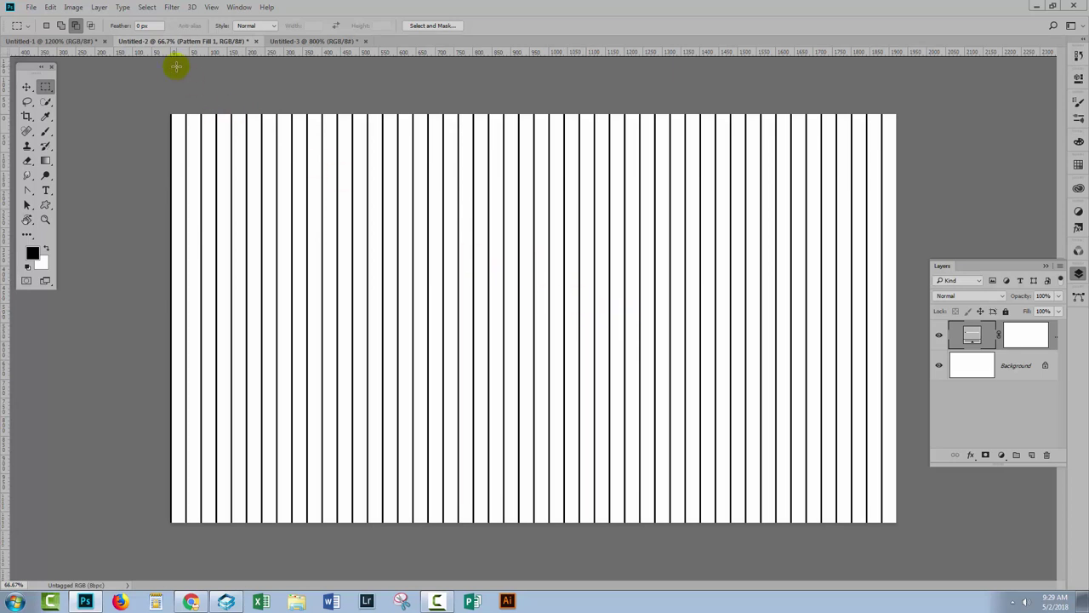
- Add a Hue/Saturation adjustment layer, Hue/Saturation 1
click(98, 7)
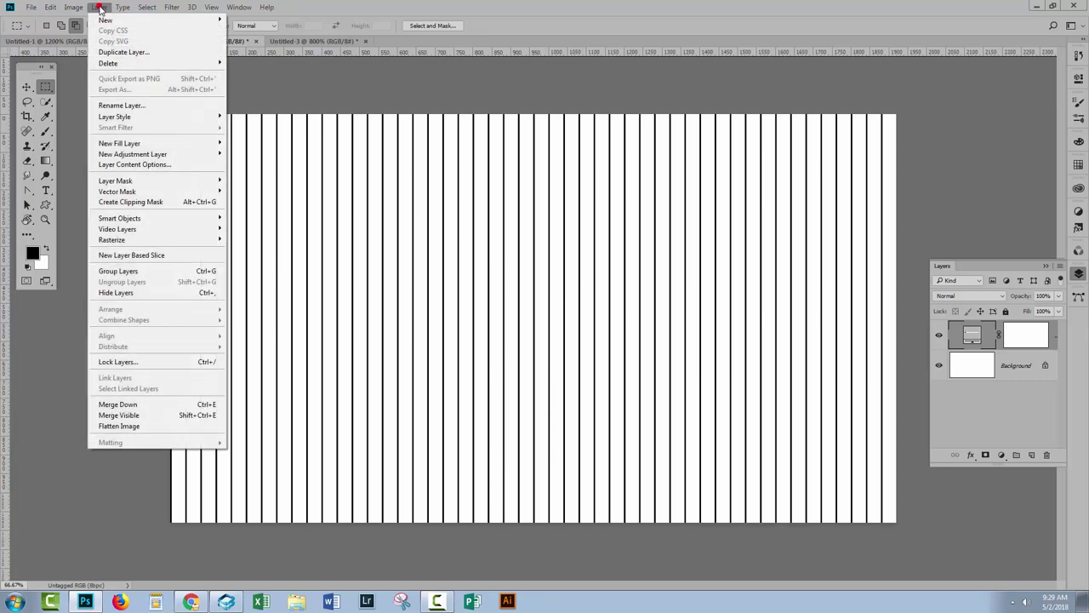
click(169, 155)
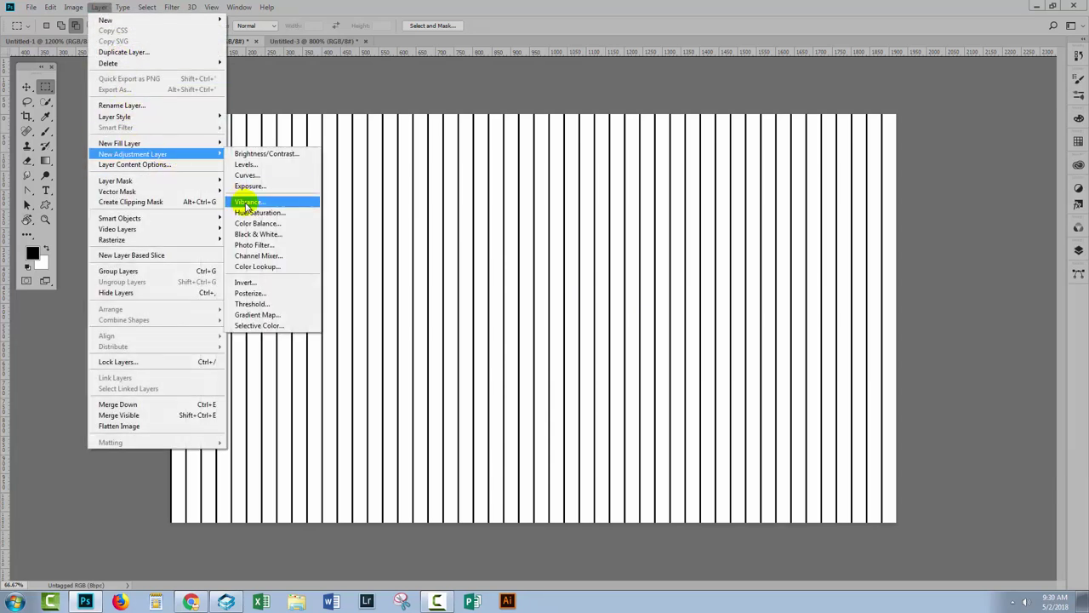
click(248, 211)
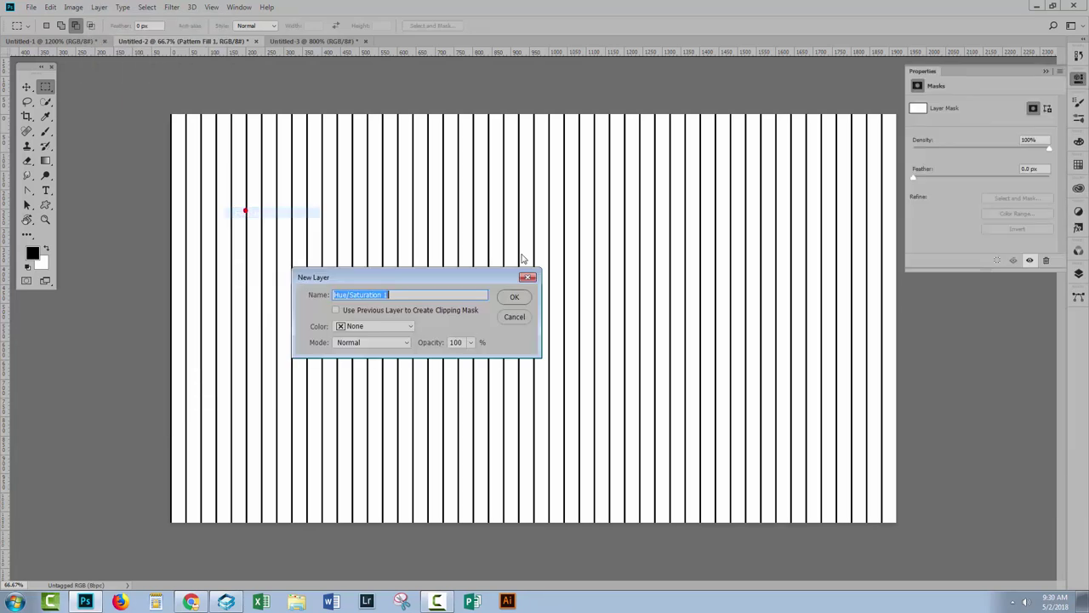
click(506, 299)
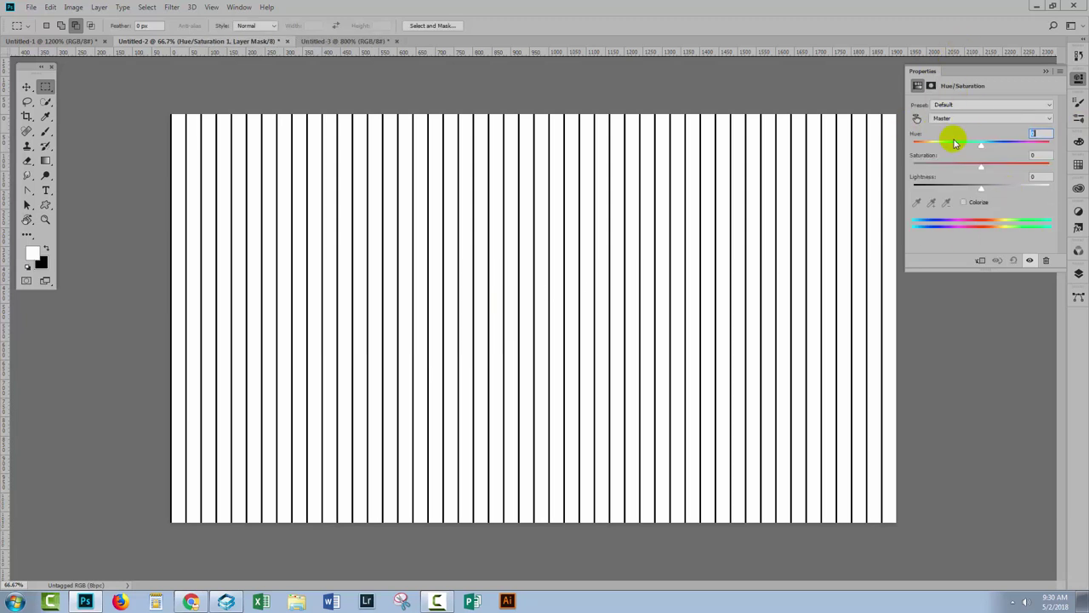
- Colorize the stripes light cyan with Saturation 65 and Lightness +72
drag(981, 189, 1041, 185)
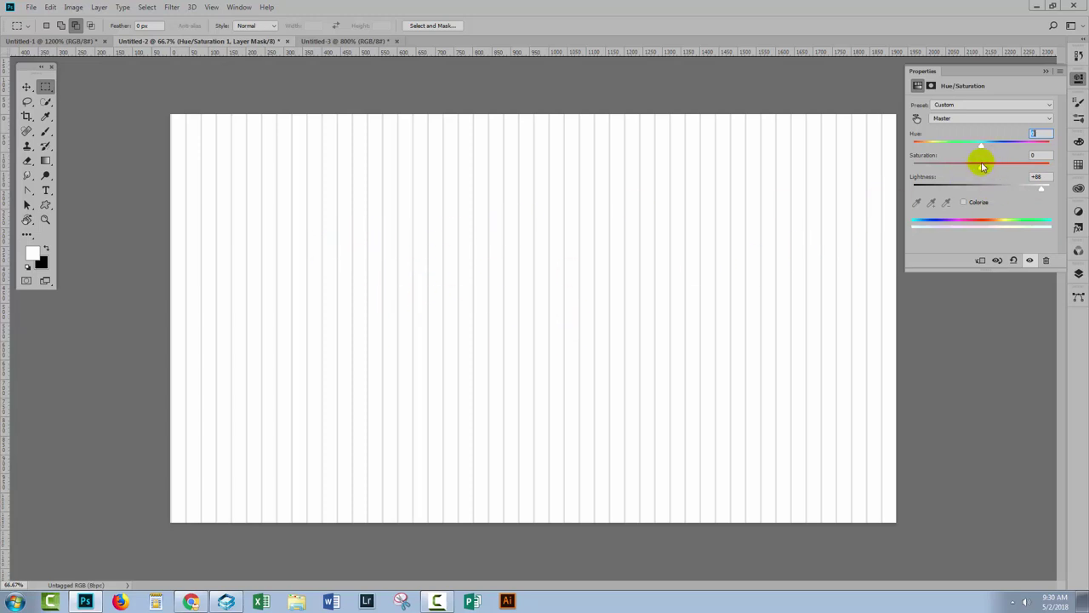
drag(983, 149, 922, 150)
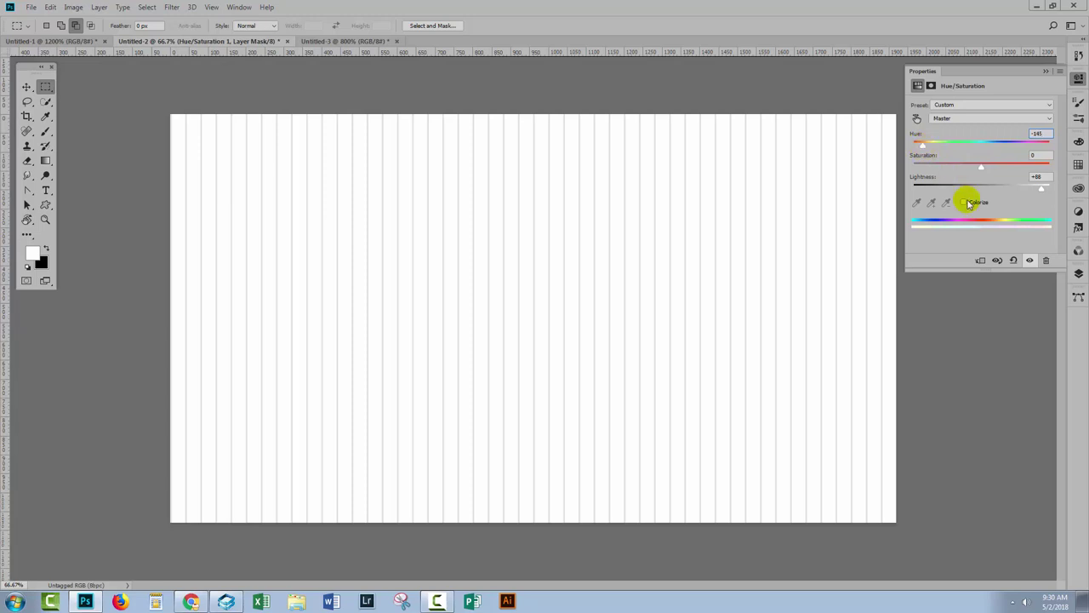
click(964, 204)
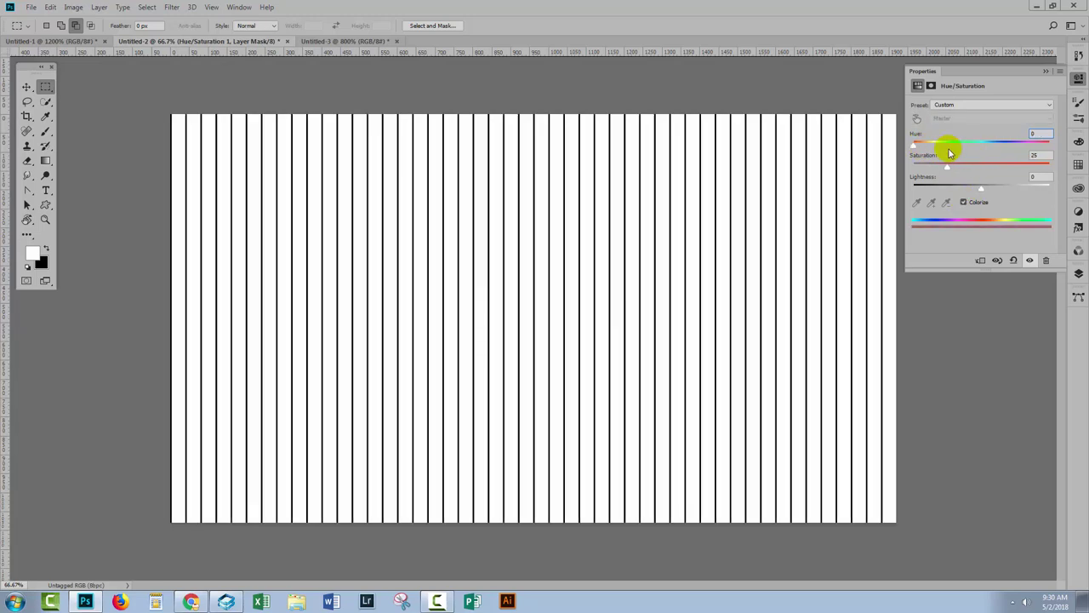
drag(952, 166, 1030, 187)
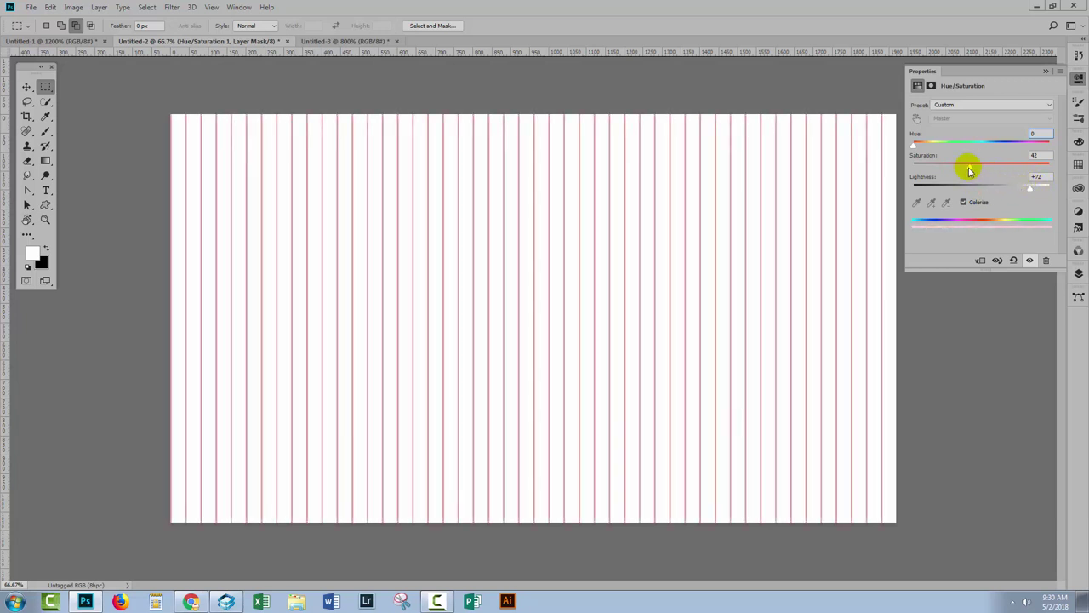
drag(968, 170, 1001, 171)
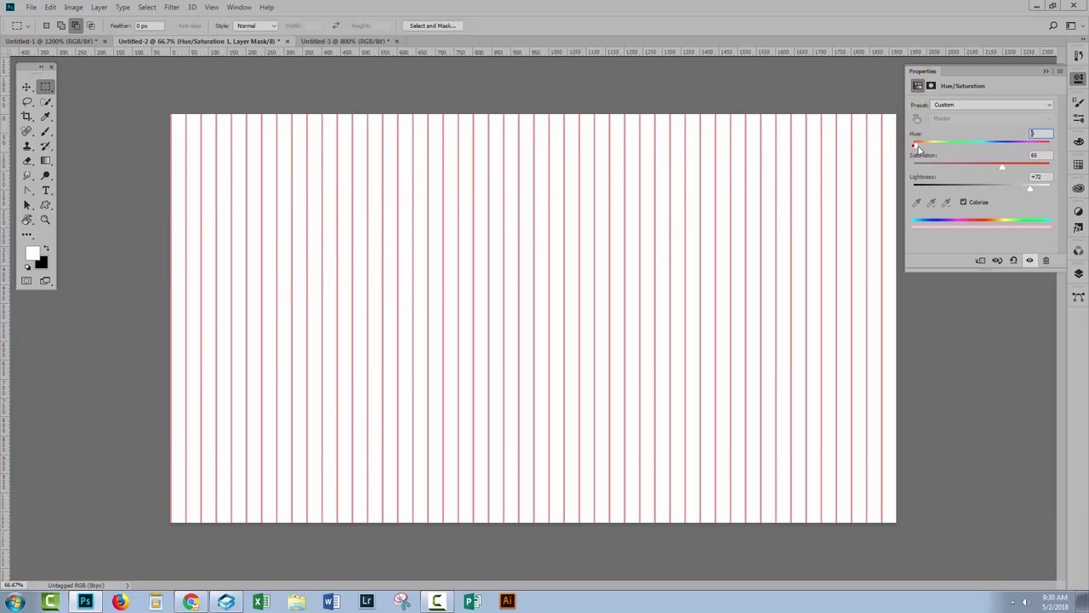
drag(917, 145, 984, 149)
click(1007, 173)
click(1020, 148)
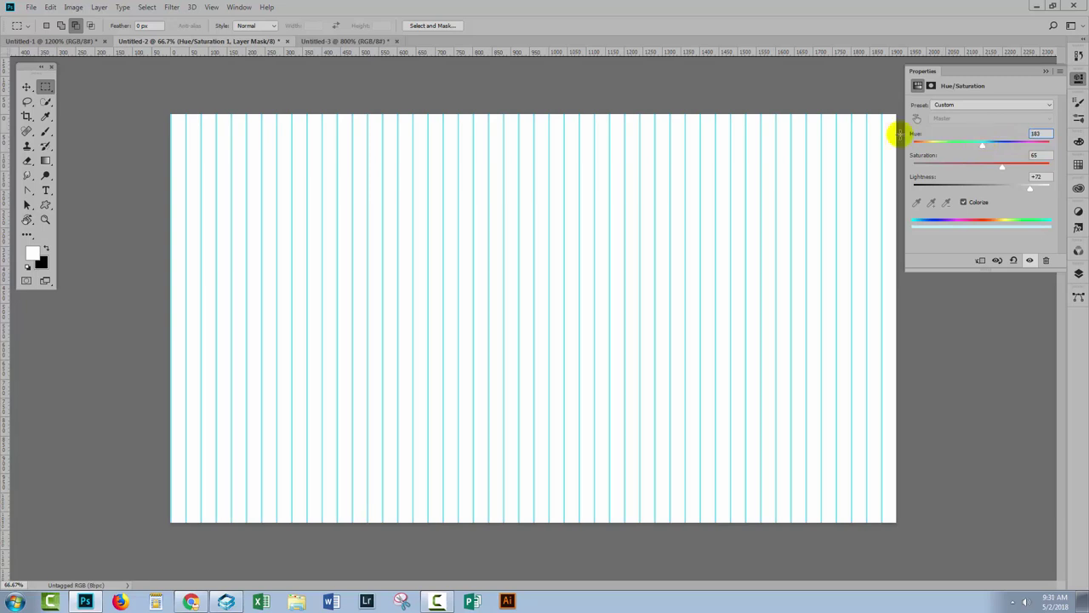
- Change the Pattern Fill layer to the thicker stripe pattern
click(1047, 72)
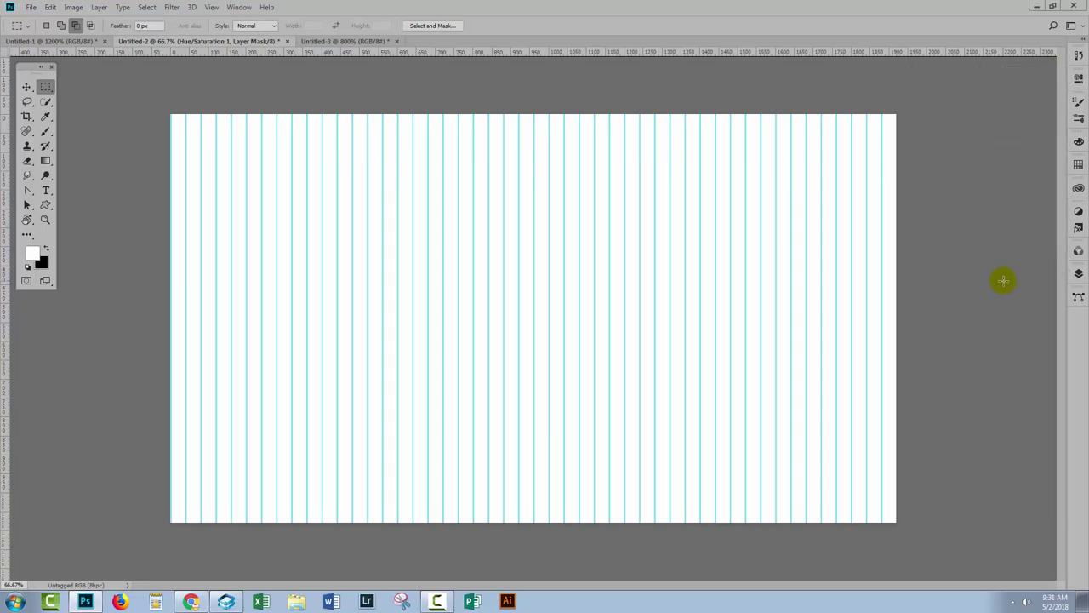
click(1077, 275)
double_click(972, 366)
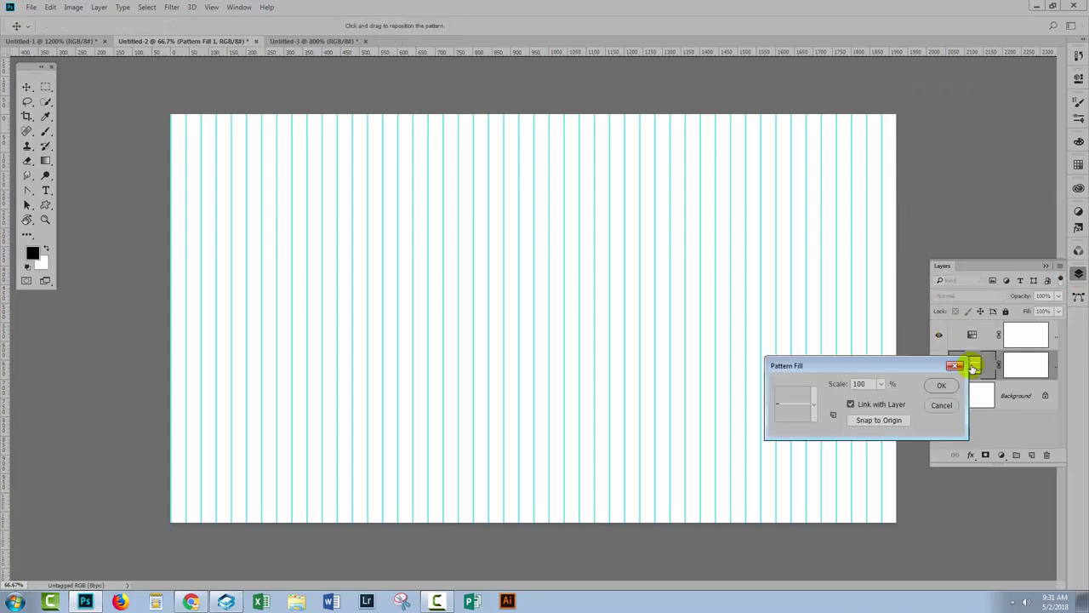
click(812, 415)
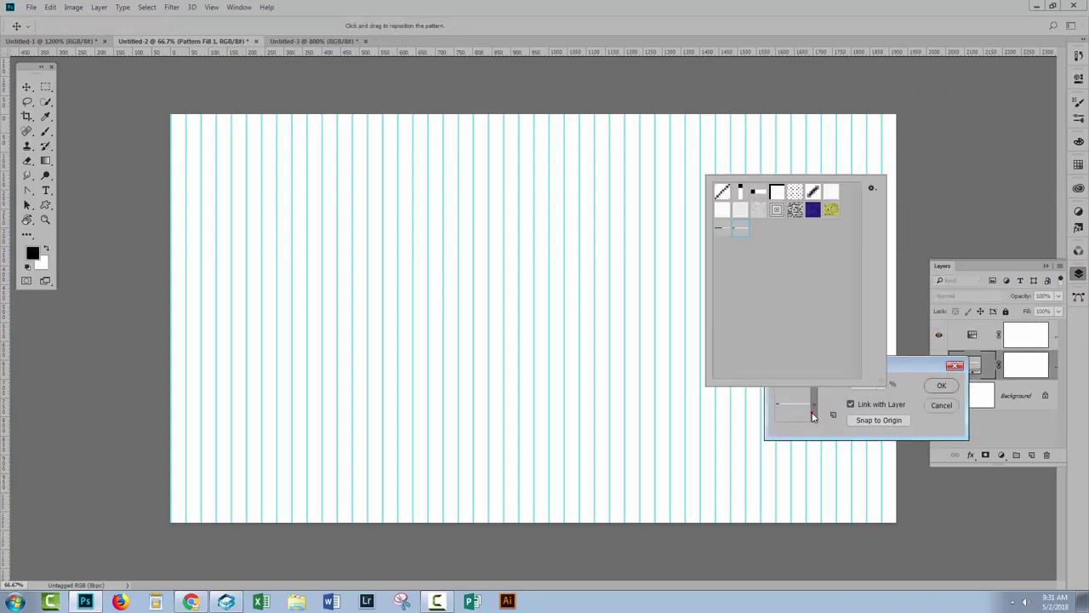
click(729, 234)
click(942, 388)
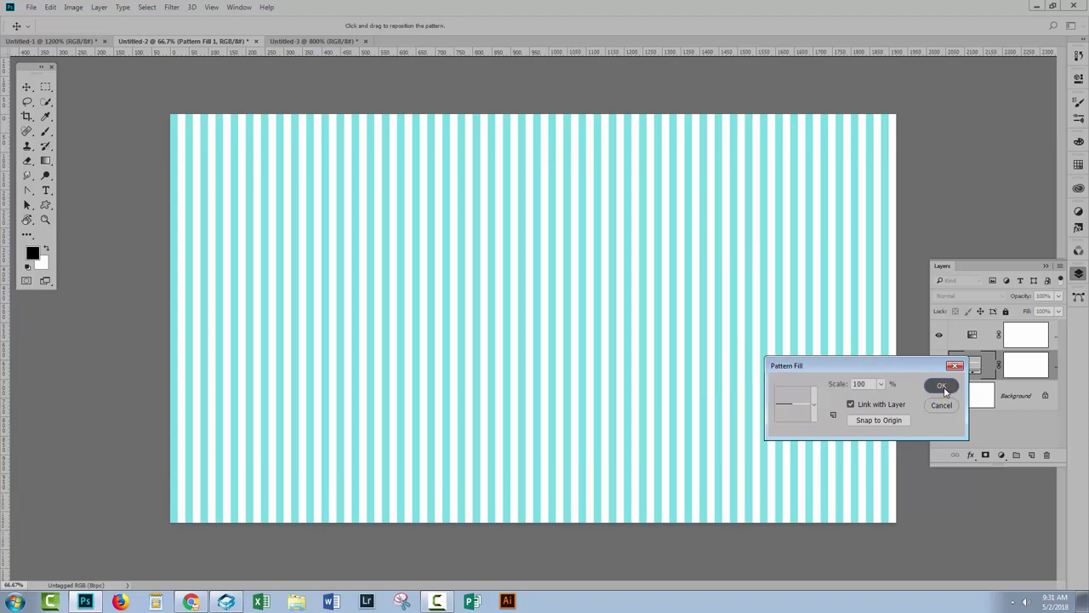
click(942, 388)
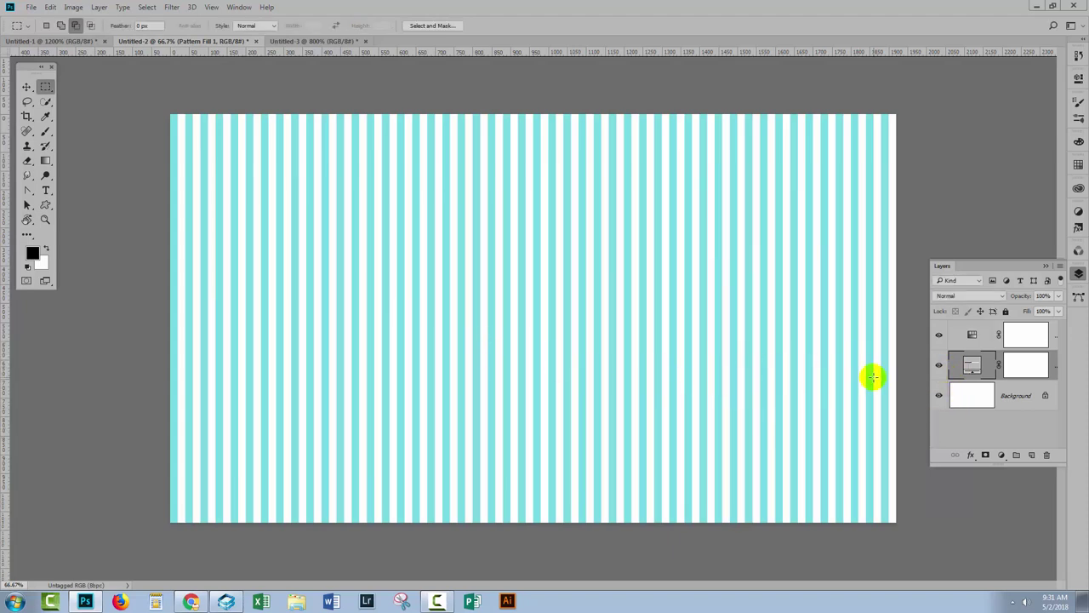
- Set the Hue/Saturation hue to 269 so the stripes turn purple
double_click(972, 336)
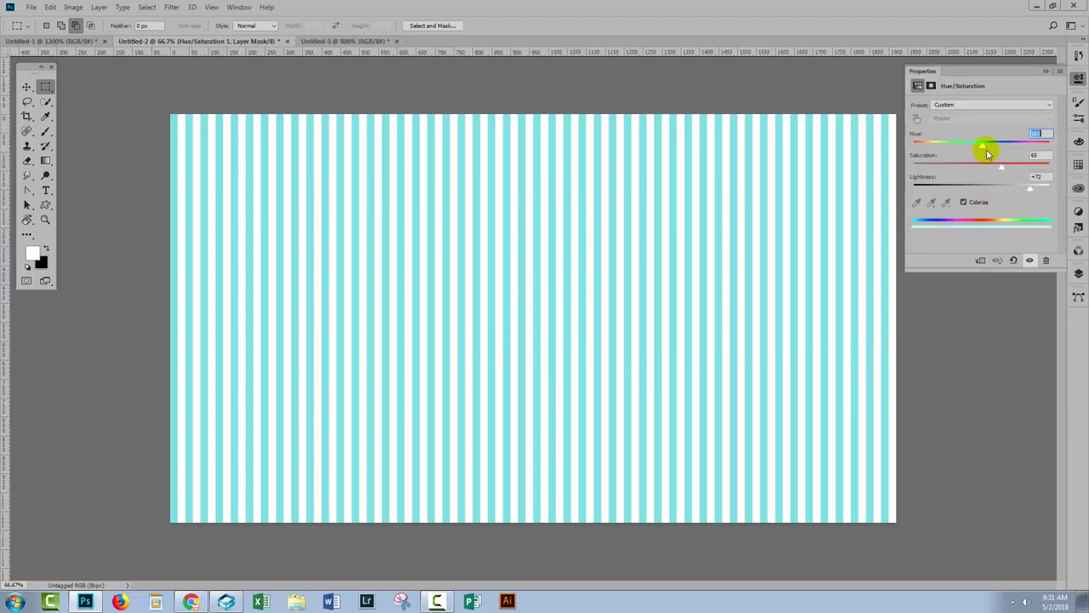
drag(984, 149, 1015, 147)
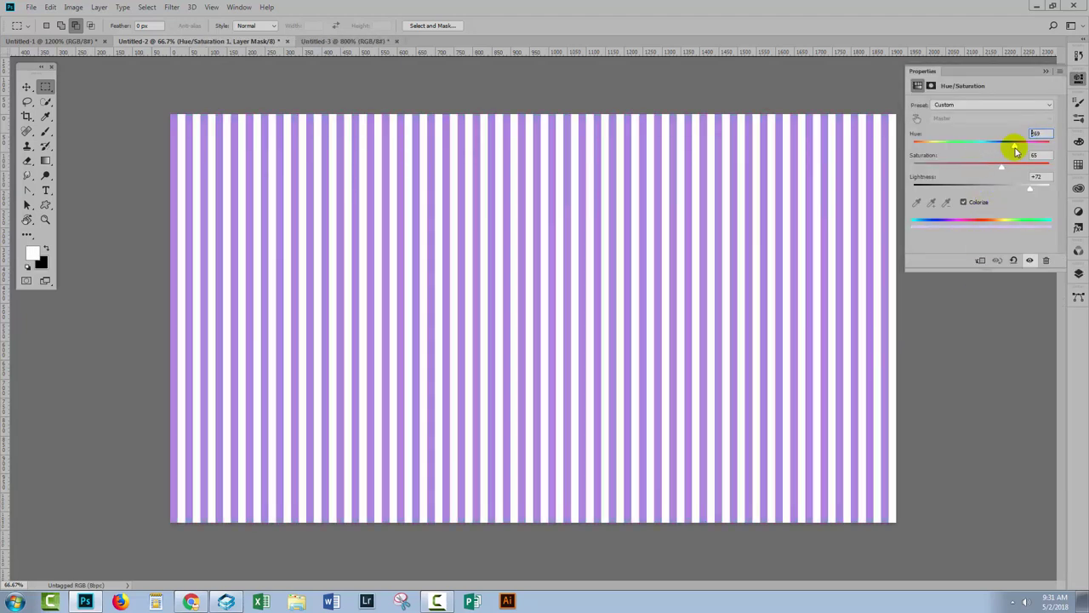
click(1046, 71)
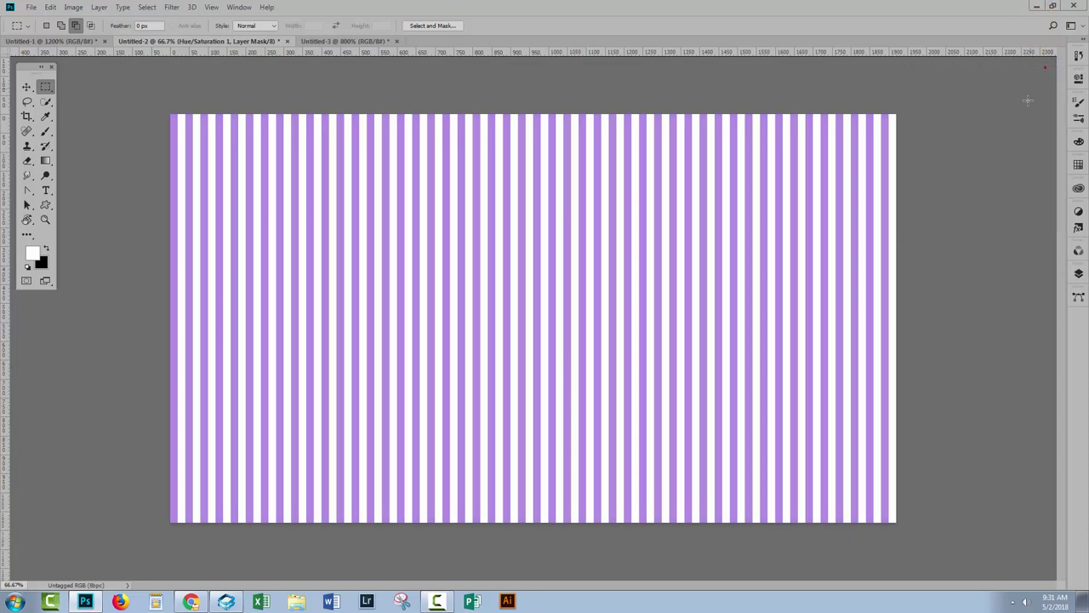
click(1078, 274)
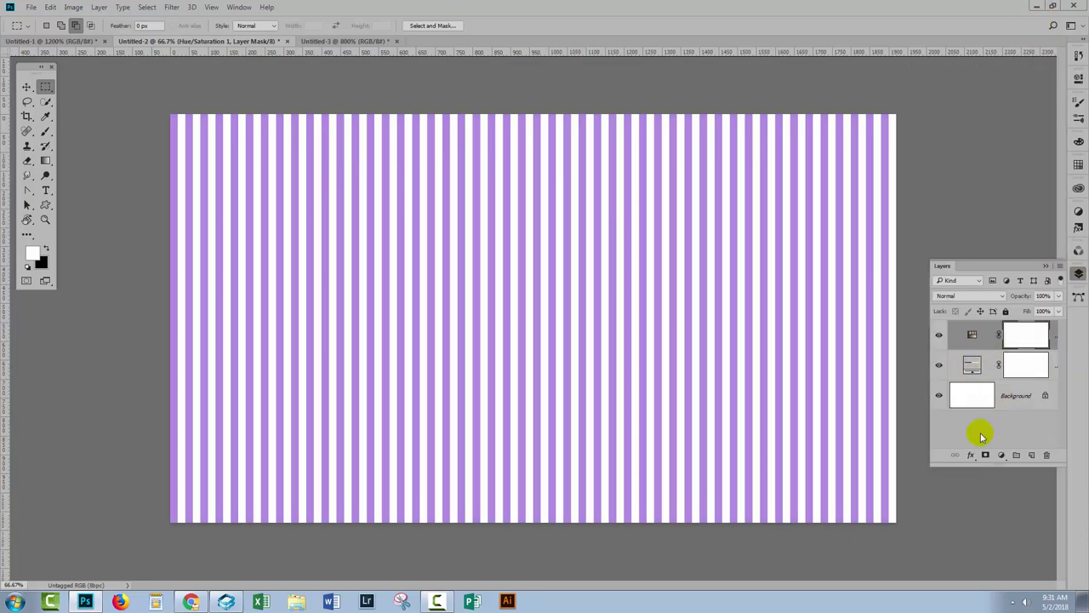